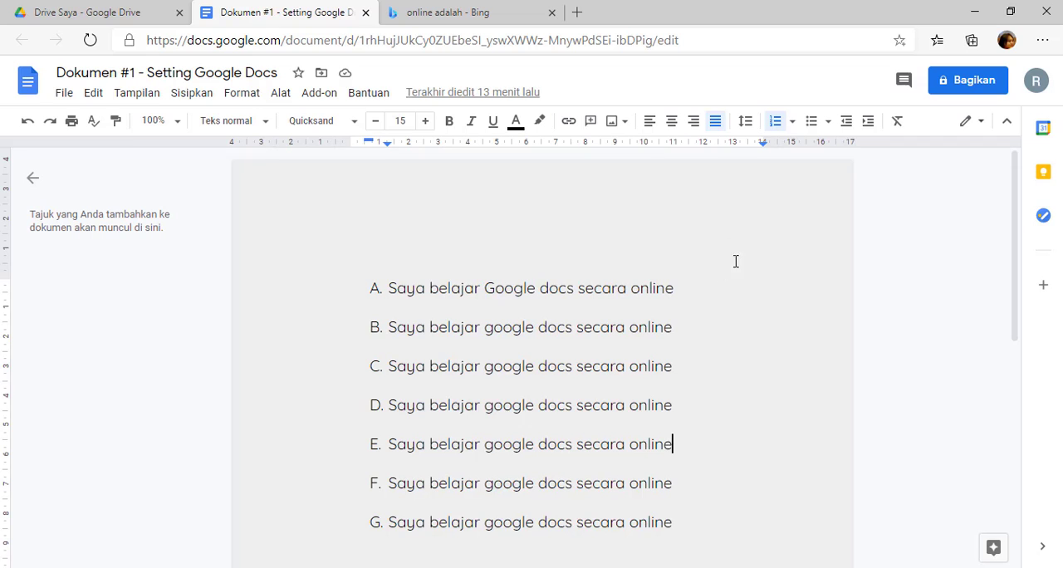
scroll(729, 252, down, 2)
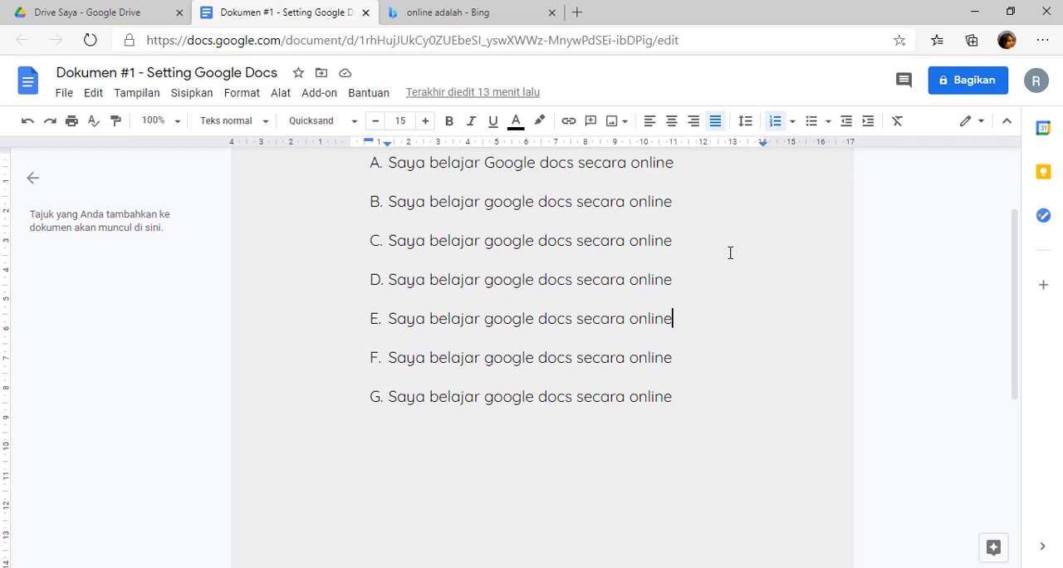
click(671, 312)
scroll(632, 337, up, 1)
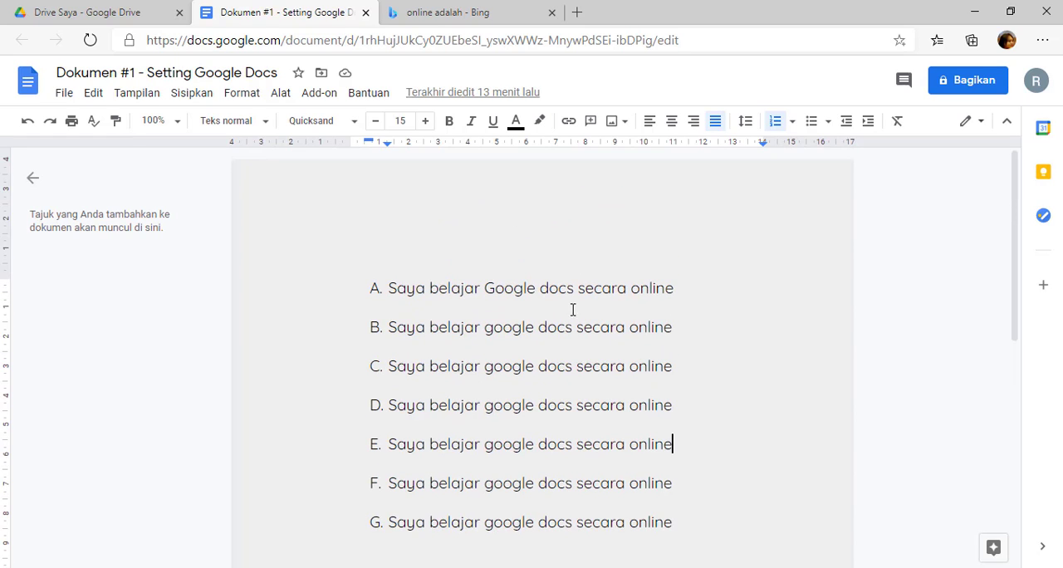
Replace the text of list item A with "Latar Belakang".
scroll(584, 320, down, 1)
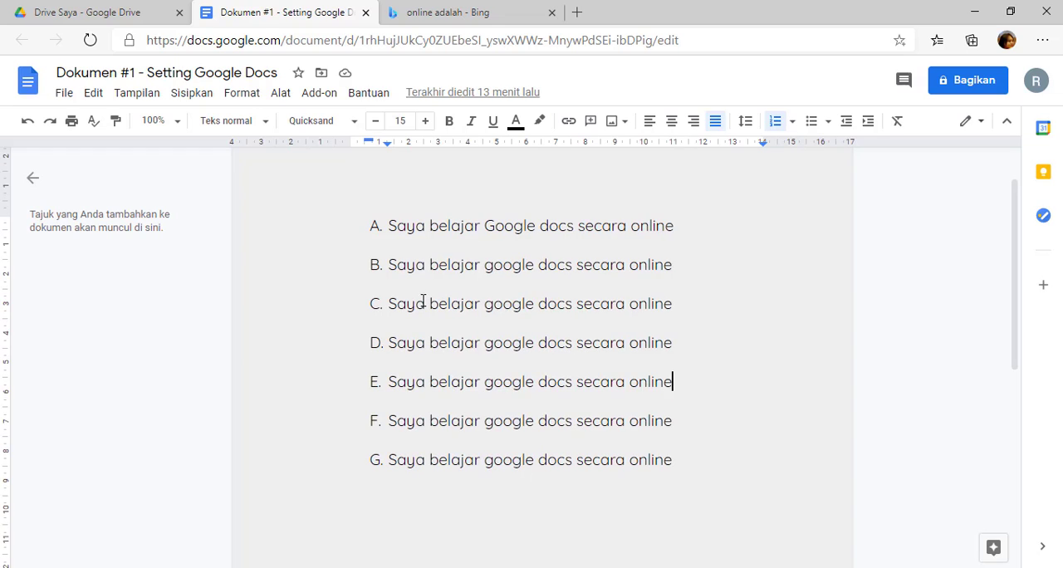
click(395, 230)
drag(388, 225, 675, 233)
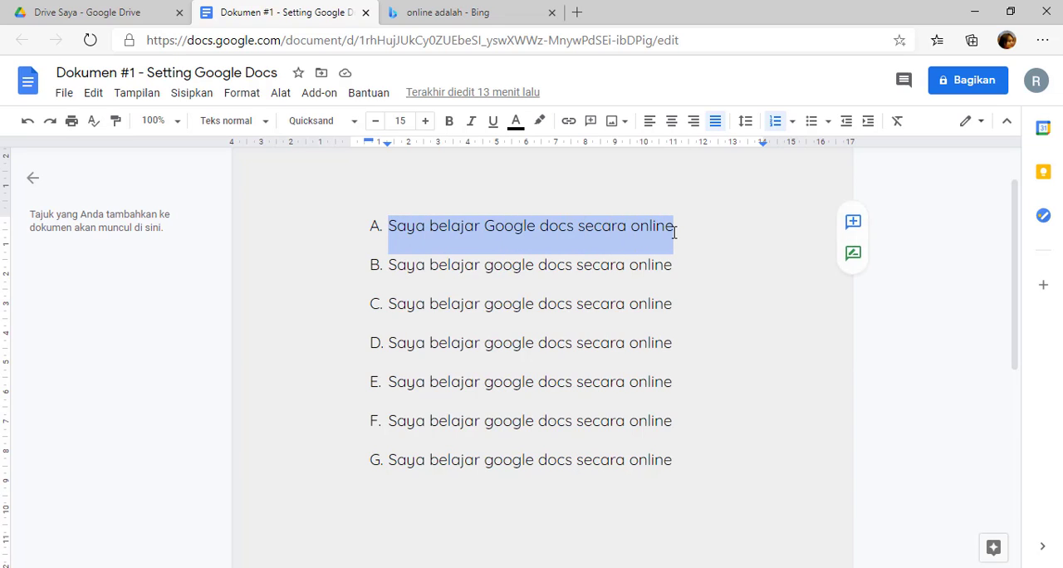
text(Latar Be)
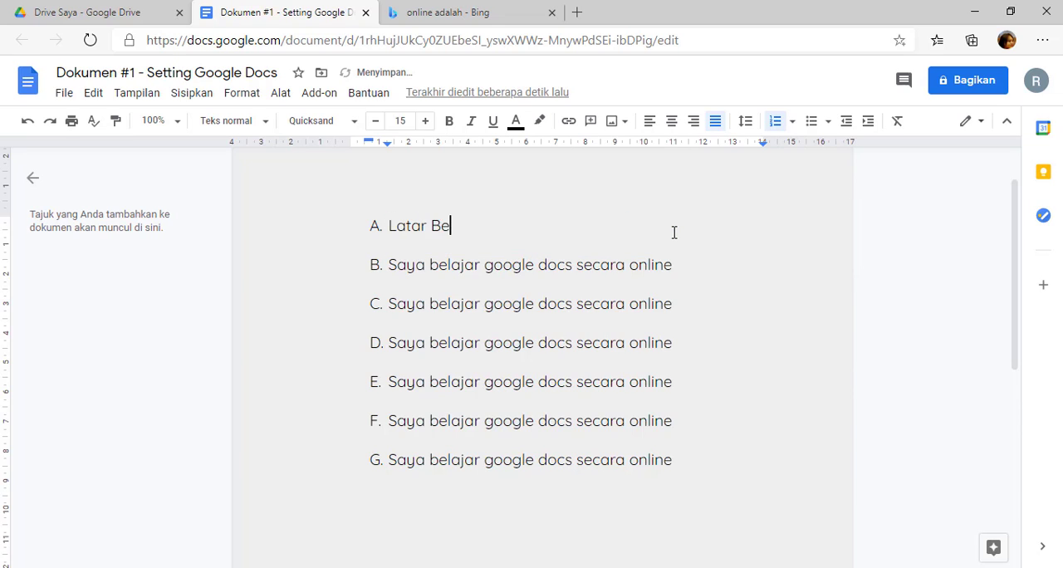
text(lakang)
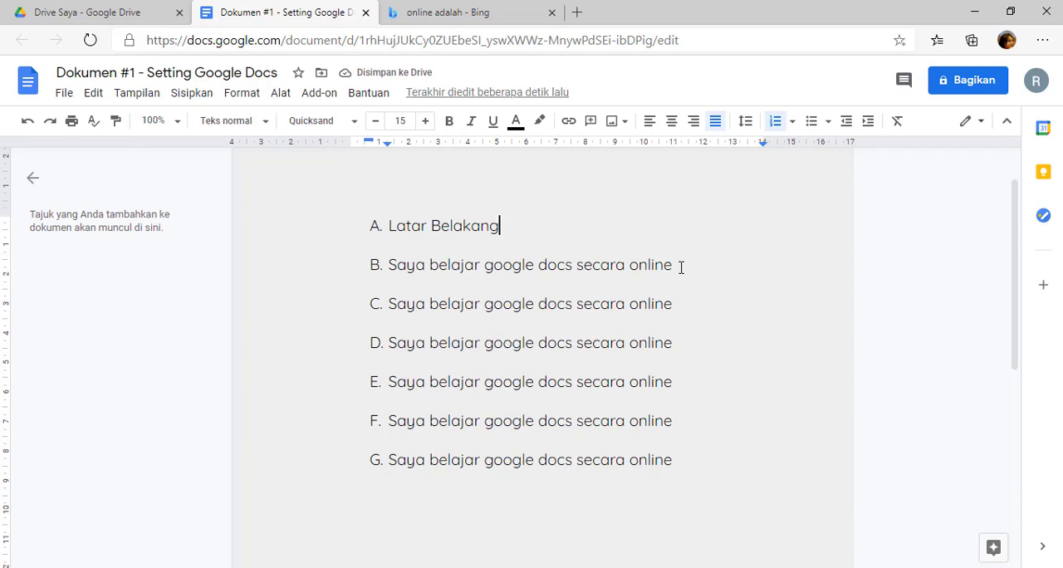
Replace the text of list item B with "Rumusan Masalah".
drag(680, 266, 393, 272)
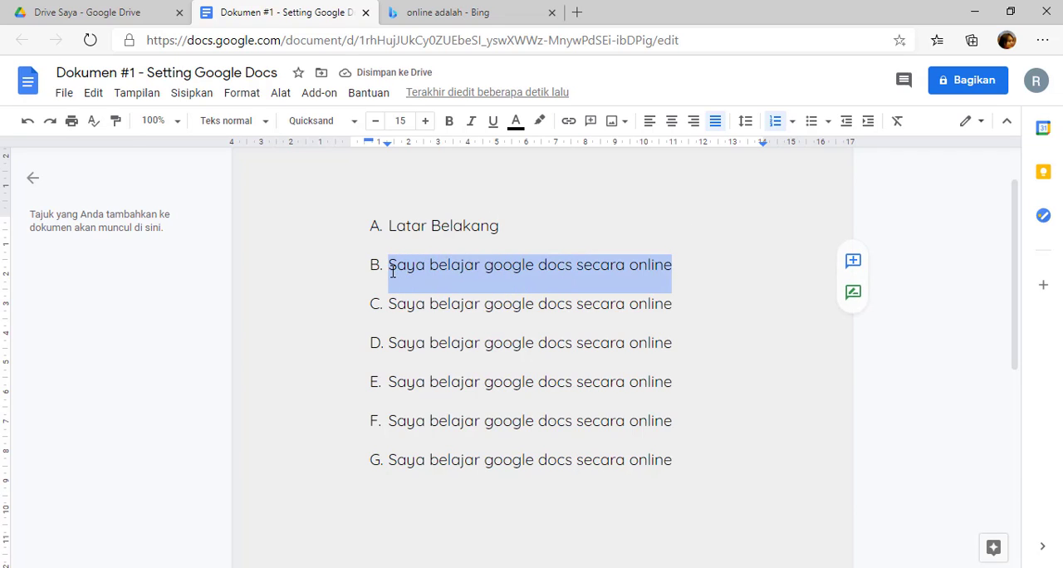
text(Rumusan Masa)
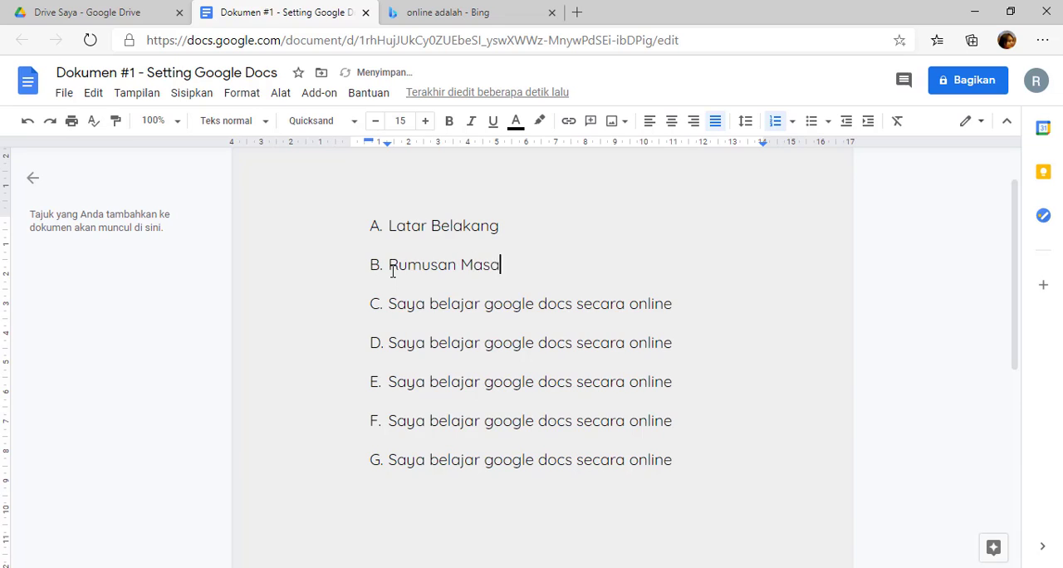
text(lah)
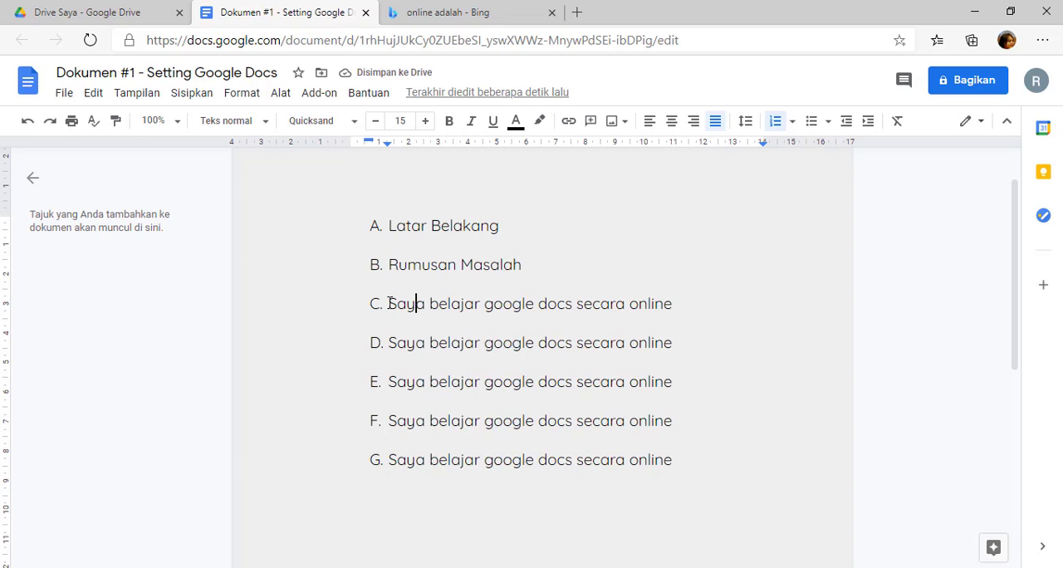
Replace the text of list item C with "Batasan Masalah".
drag(391, 304, 670, 309)
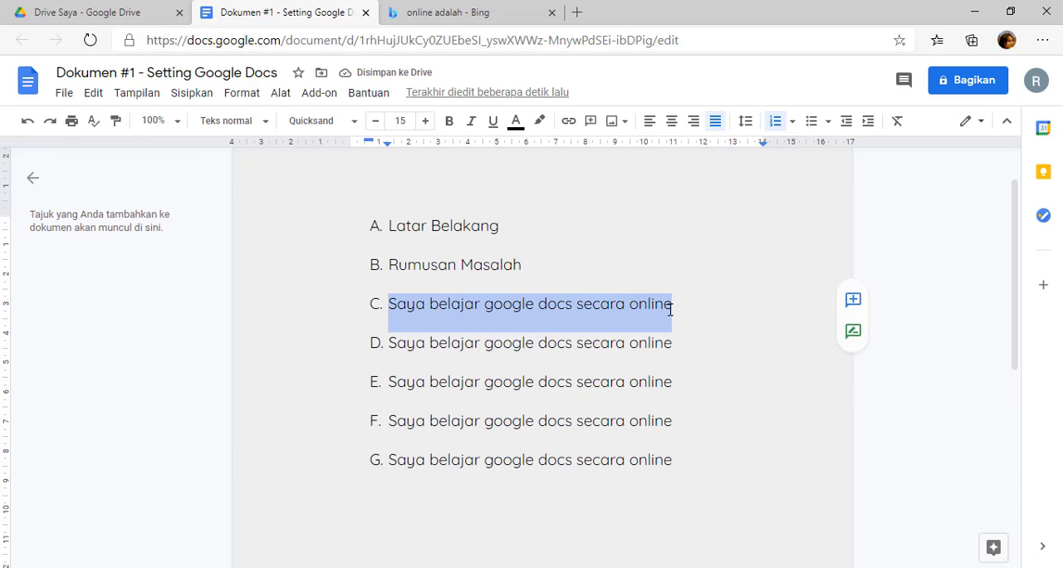
text(ata)
key(BackSpace)
key(BackSpace)
key(BackSpace)
text(Bat)
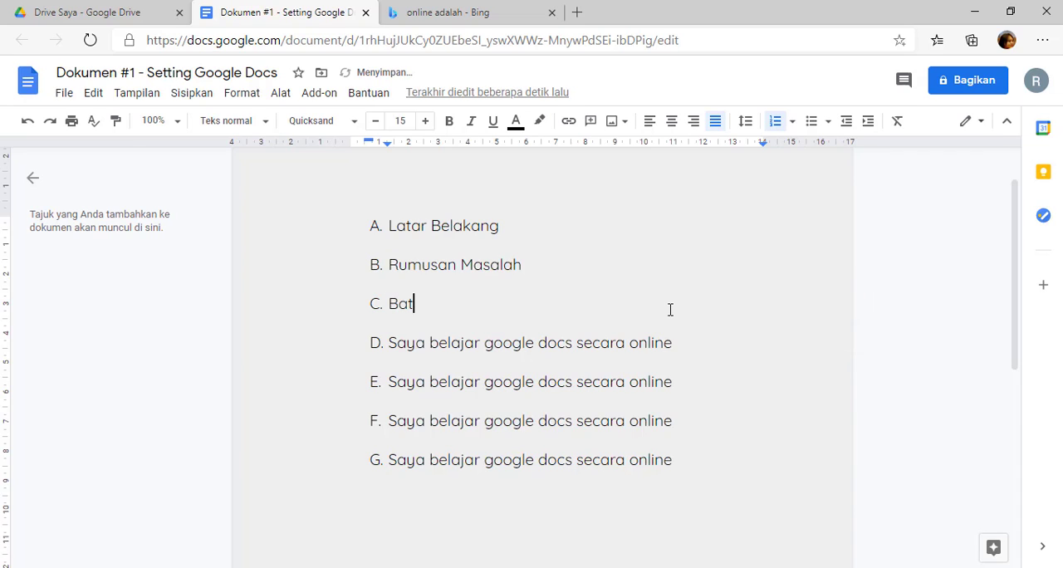
text(asan Masalah)
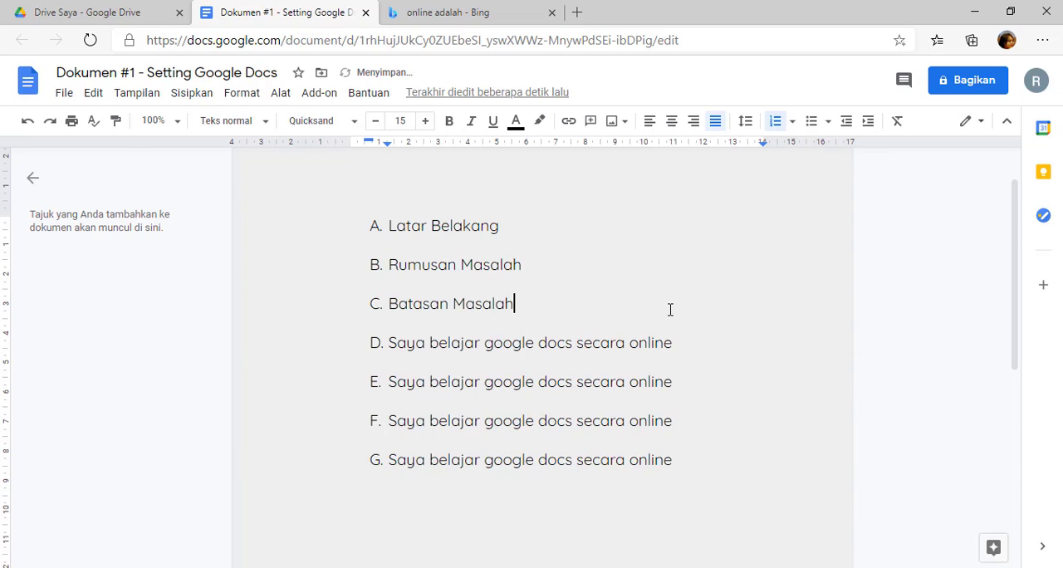
Replace the text of list item D with "Manfaat & TUjuan".
drag(398, 343, 672, 345)
key(BackSpace)
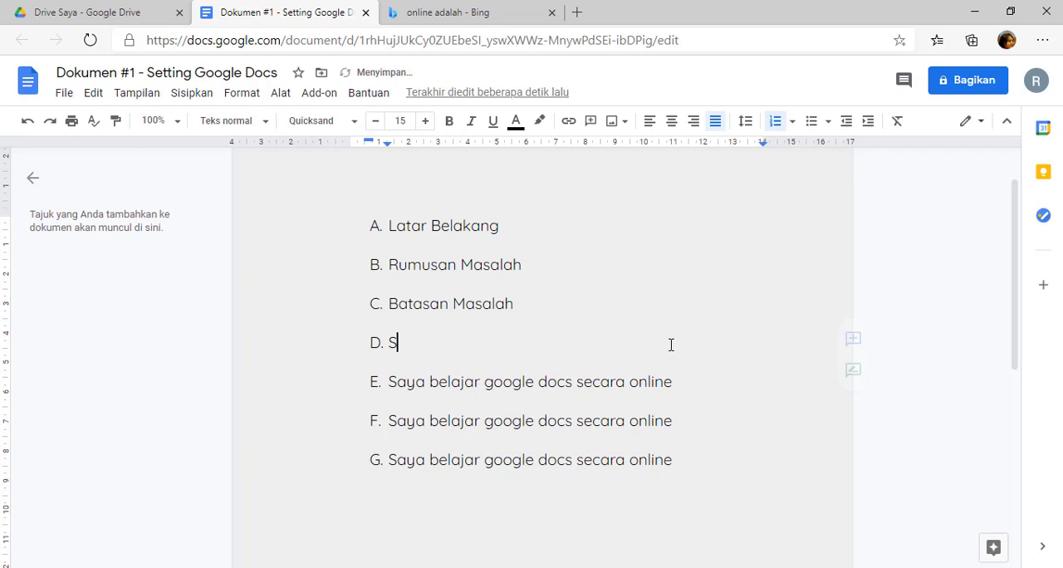
key(BackSpace)
text(Manfa)
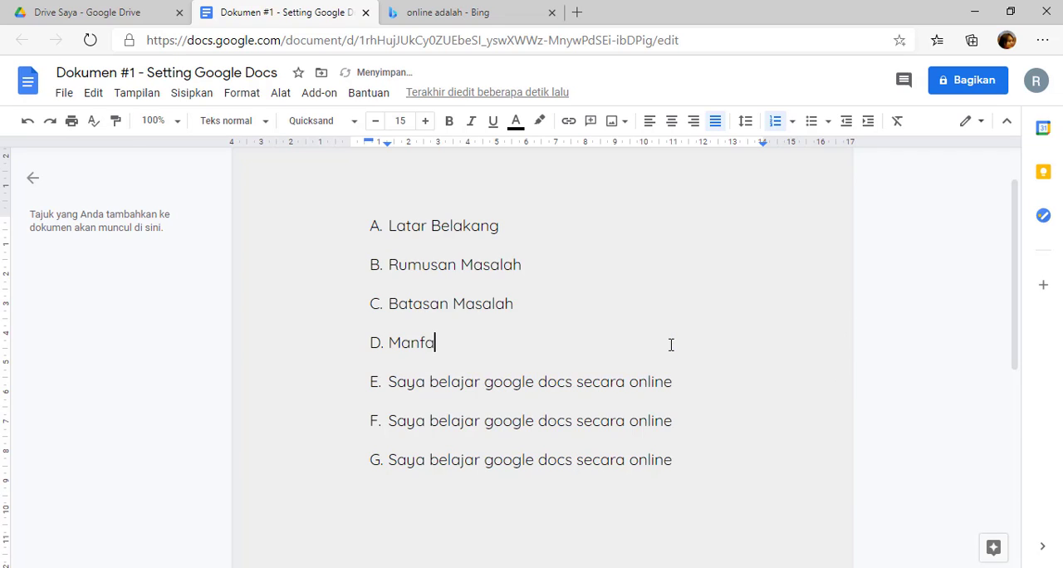
text(at & TUjuan)
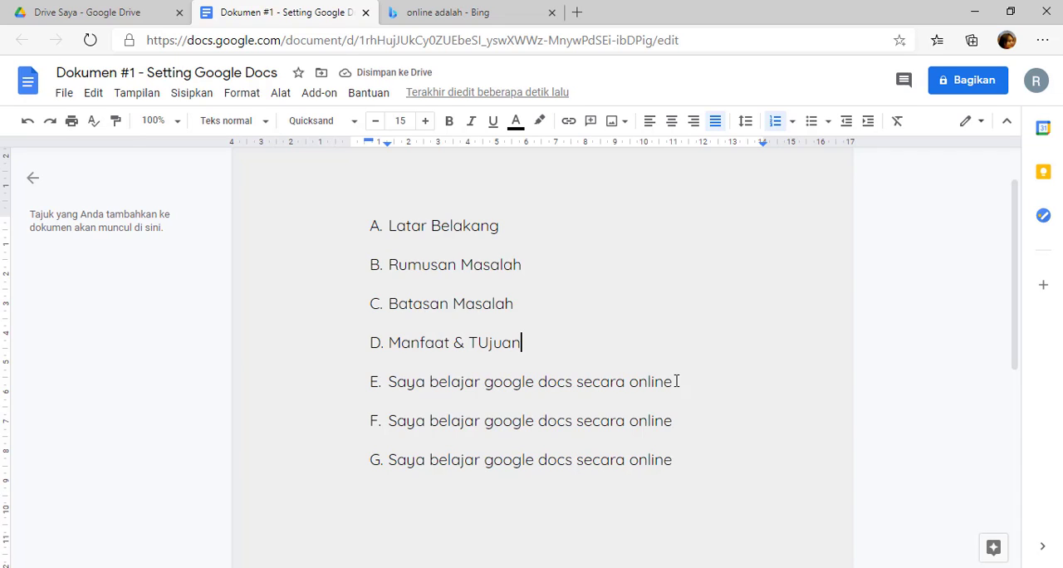
Replace the text of list item E with "Metodologi Penelitian".
drag(675, 382, 393, 386)
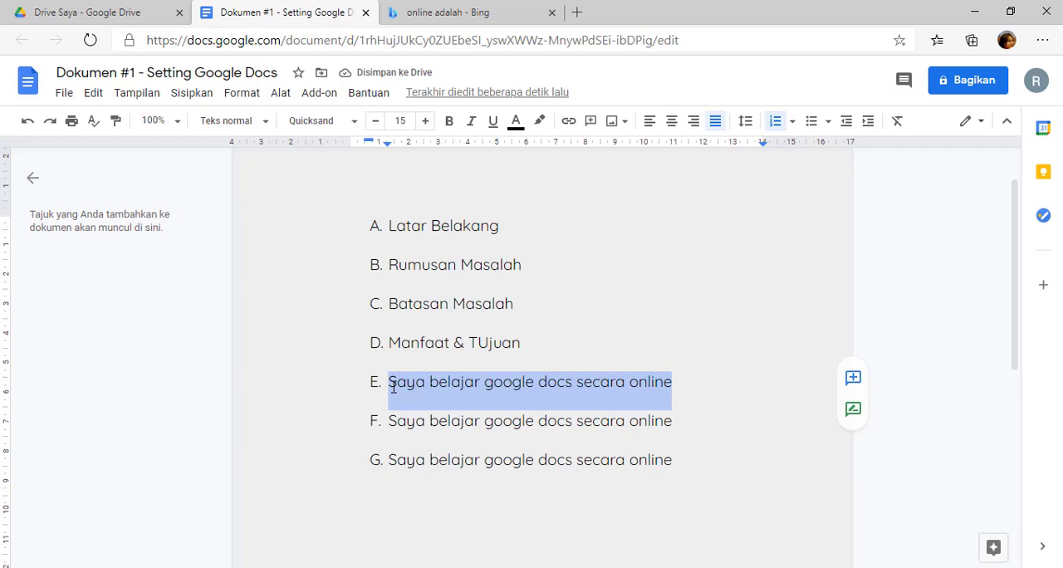
text(Metodolg)
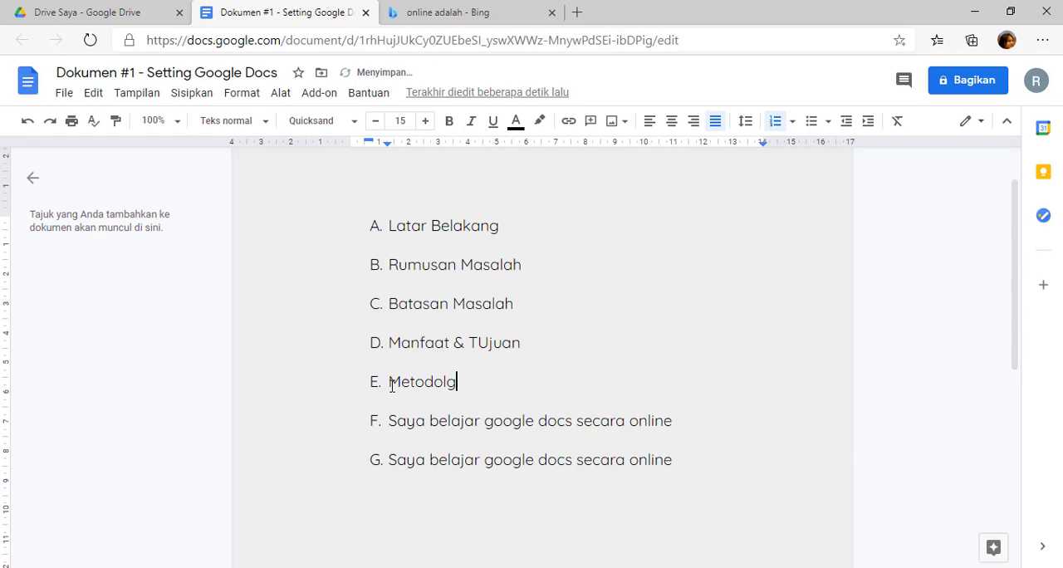
key(BackSpace)
text(ogi Penelitian)
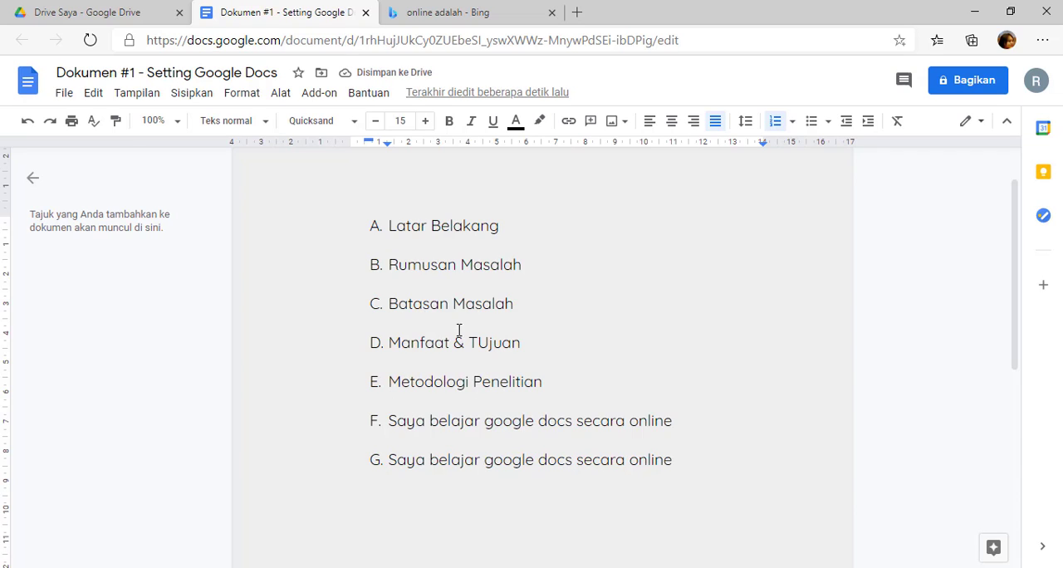
Insert an indented blank line without a list letter directly below the "Latar Belakang" item.
click(513, 230)
key(Return)
key(BackSpace)
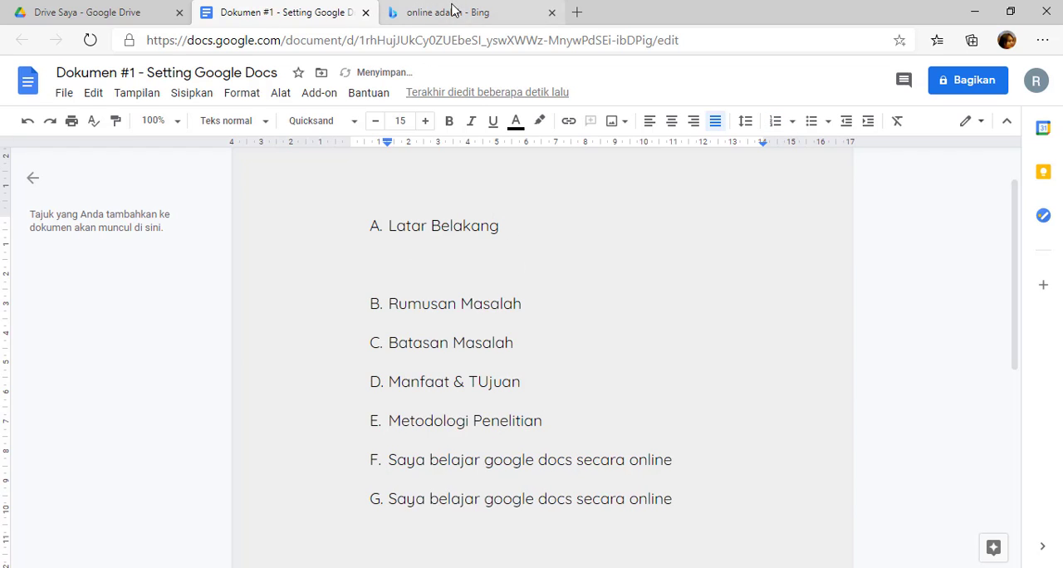
right_click(424, 265)
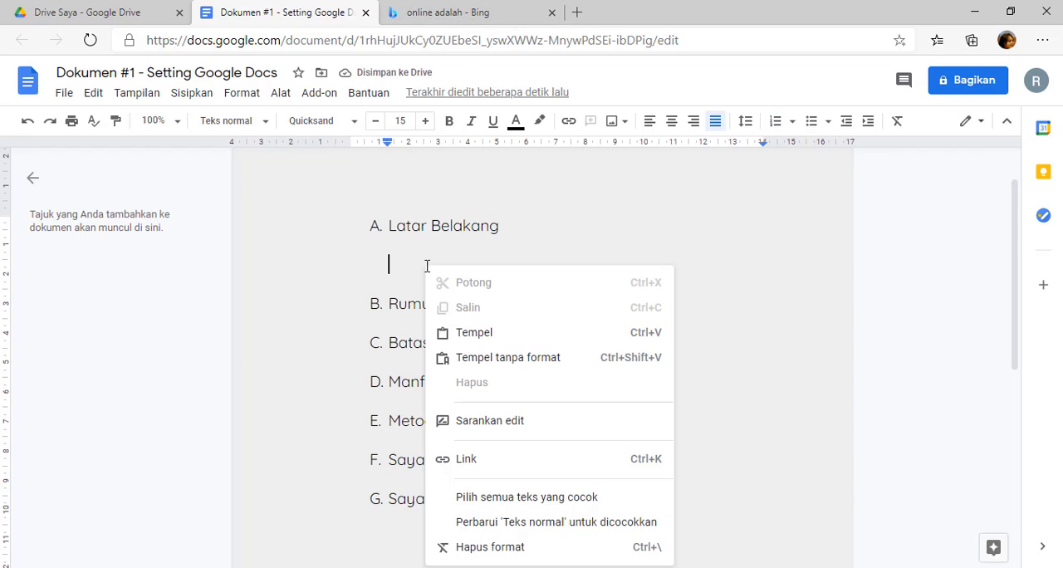
click(508, 342)
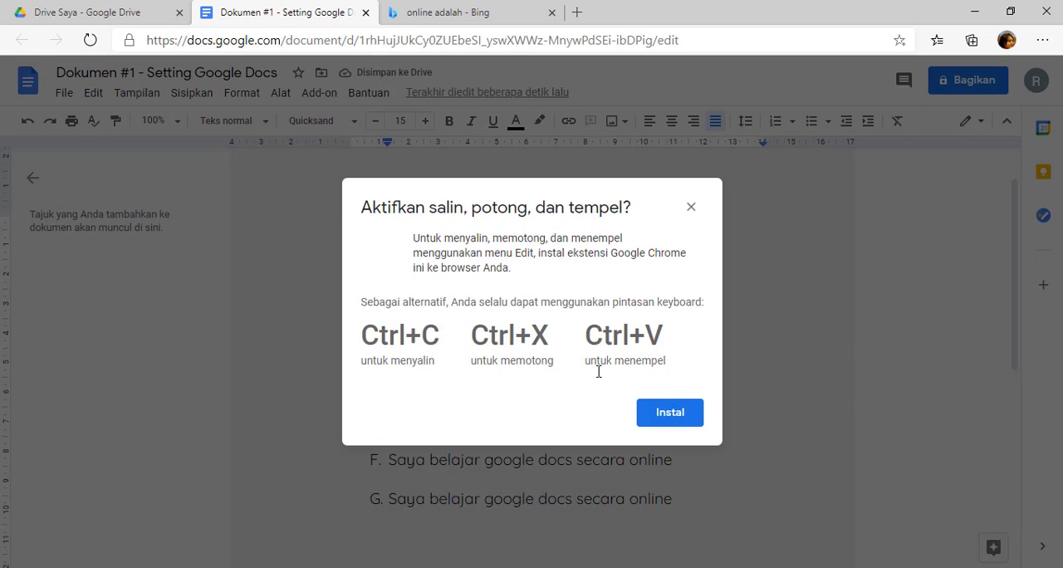
click(691, 207)
Copy the "Pengertian Online" description of the pengajar.co.id result from the Bing search page and return to the Google Docs document.
click(451, 11)
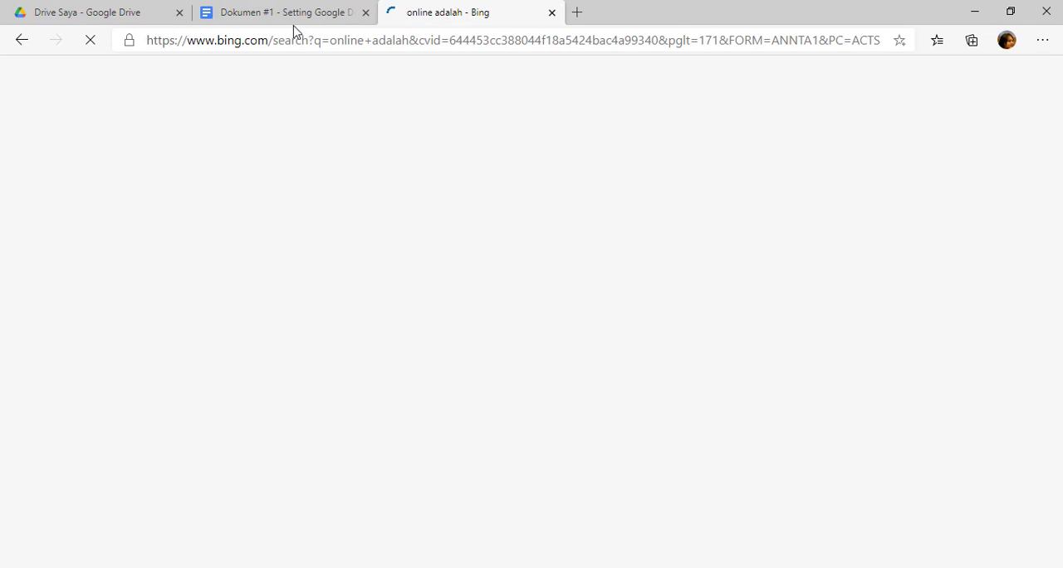
click(876, 62)
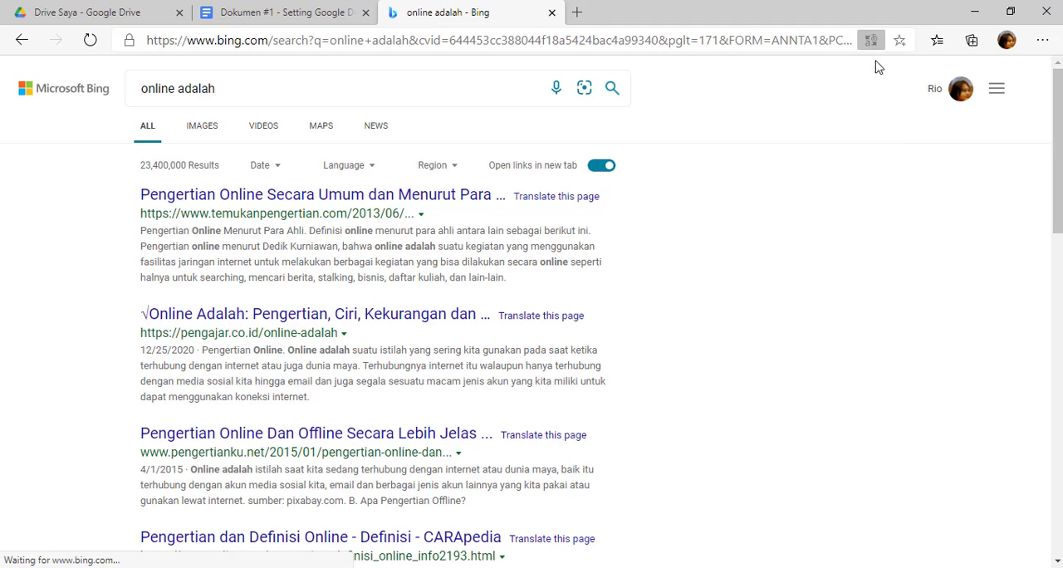
scroll(251, 302, down, 1)
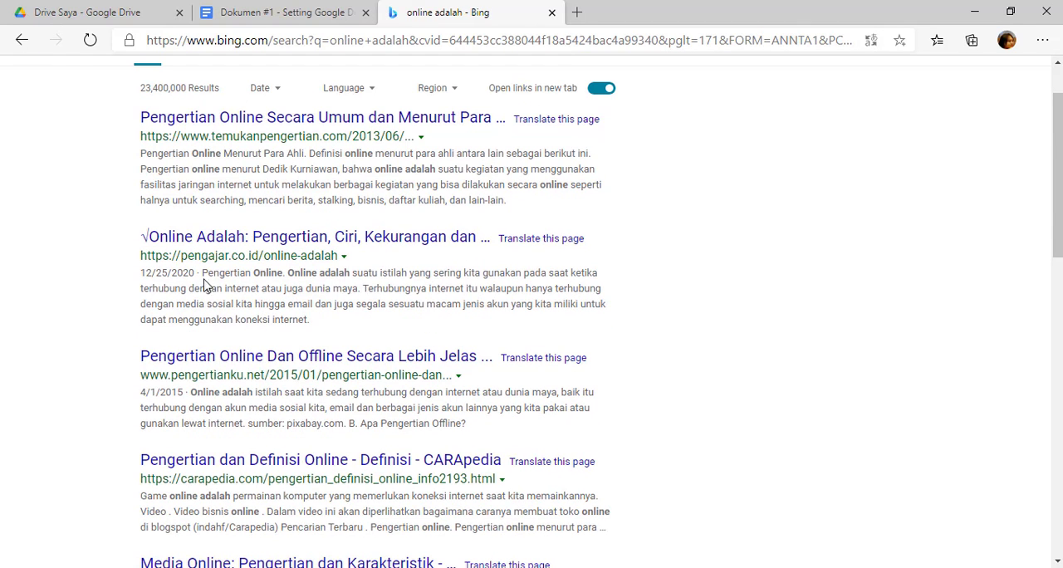
drag(201, 273, 308, 318)
key(ctrl+c)
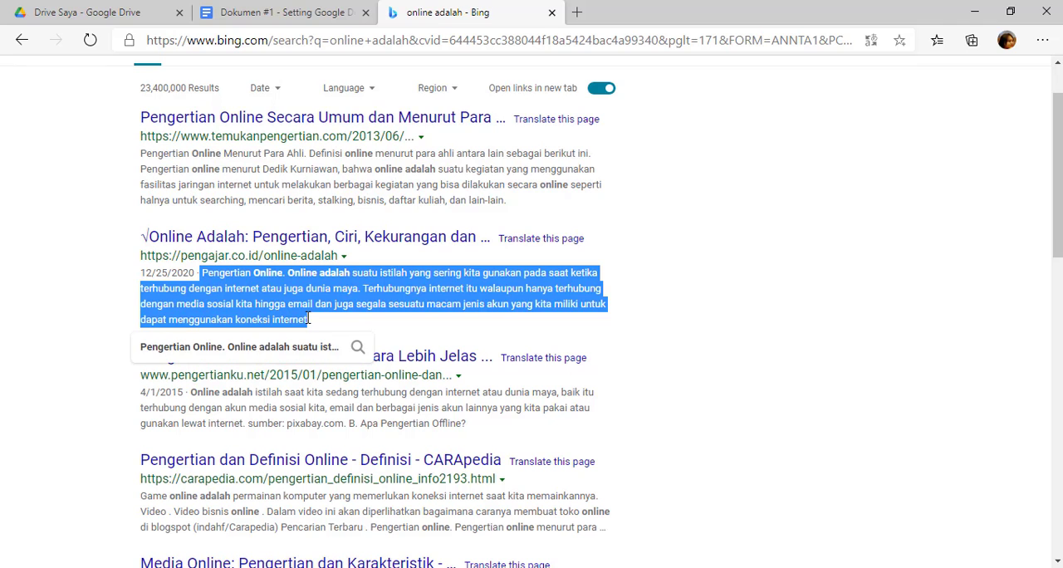
click(270, 17)
right_click(415, 251)
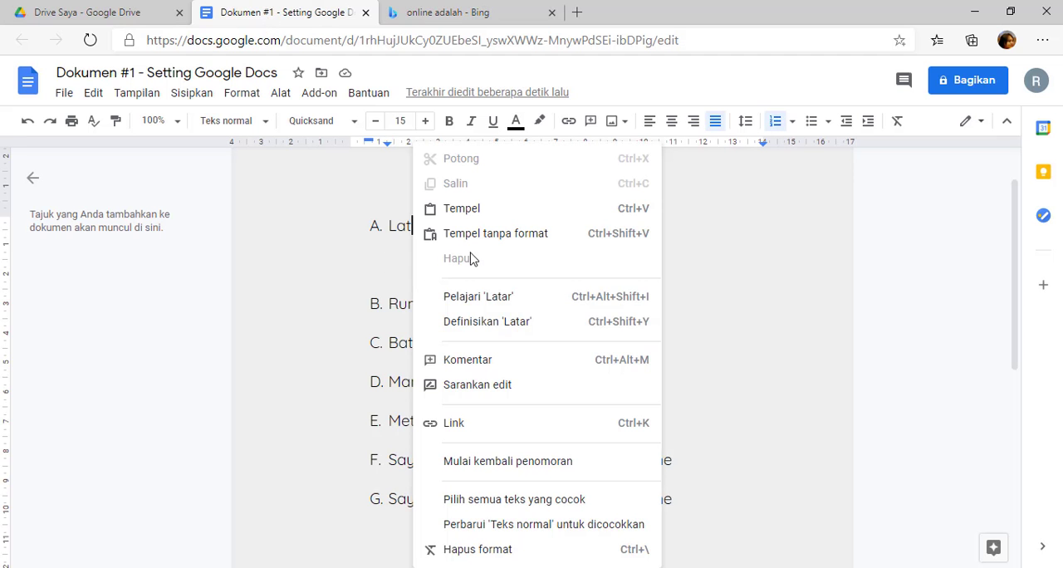
click(516, 237)
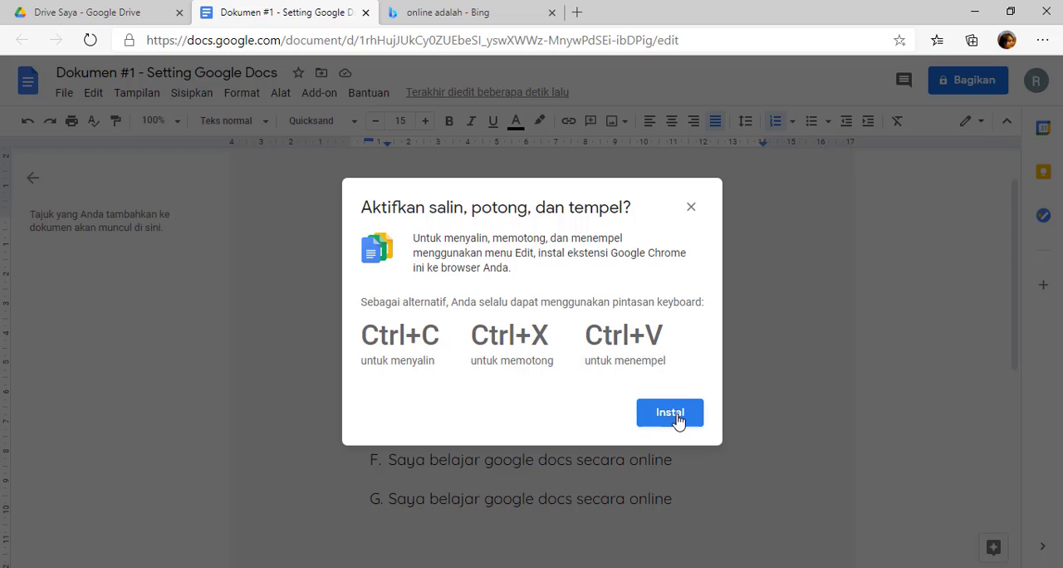
click(693, 210)
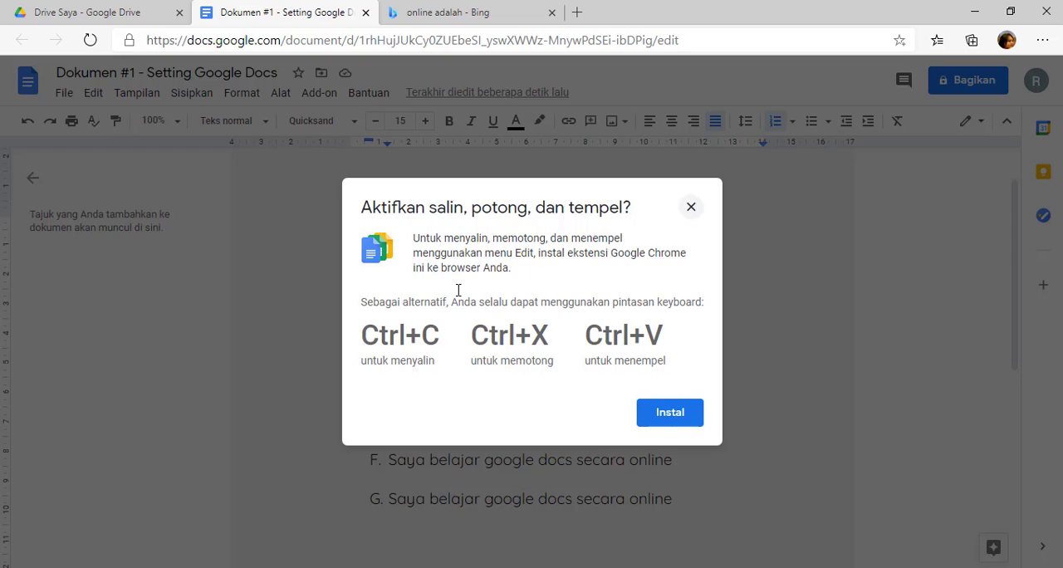
Paste the copied "Pengertian Online" description into the blank line below the "Latar Belakang" item.
click(412, 267)
right_click(411, 268)
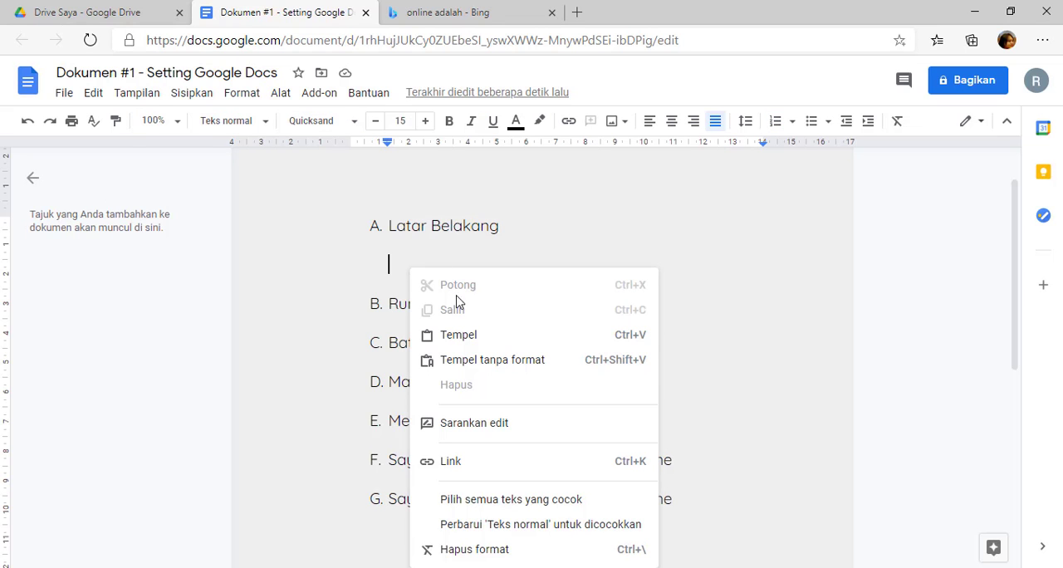
click(472, 337)
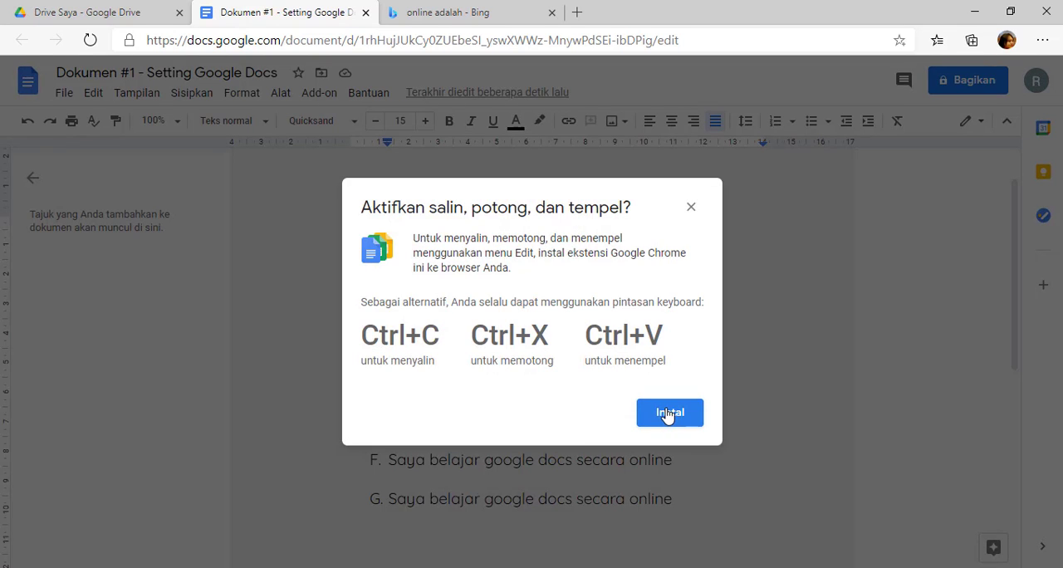
click(691, 208)
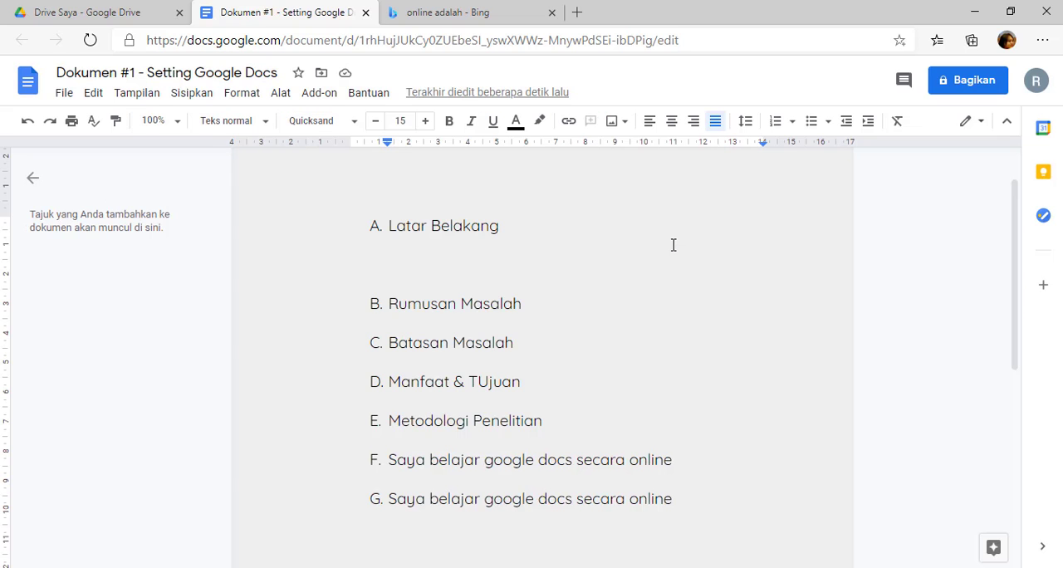
key(ctrl+v)
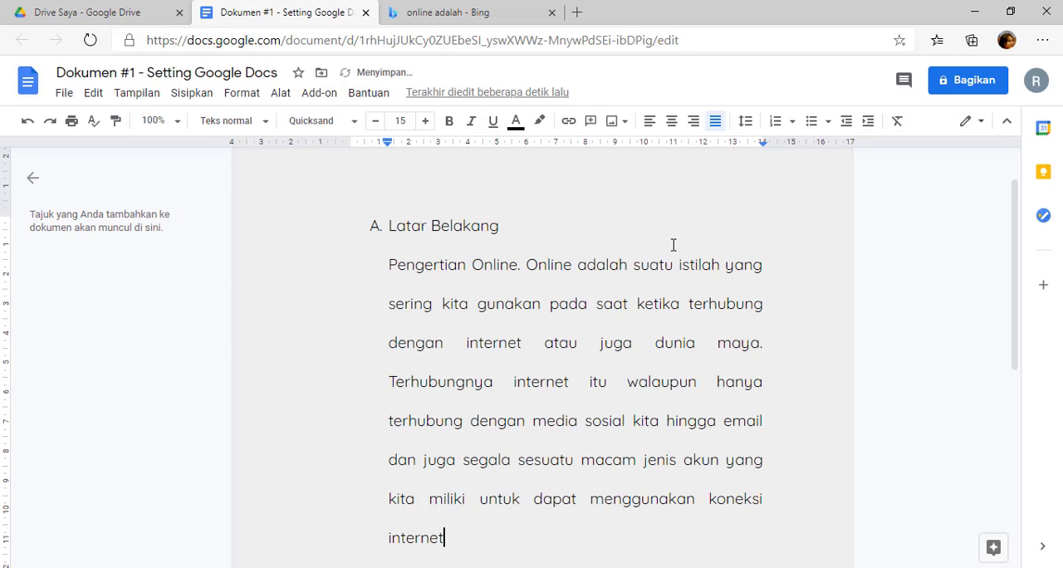
click(388, 264)
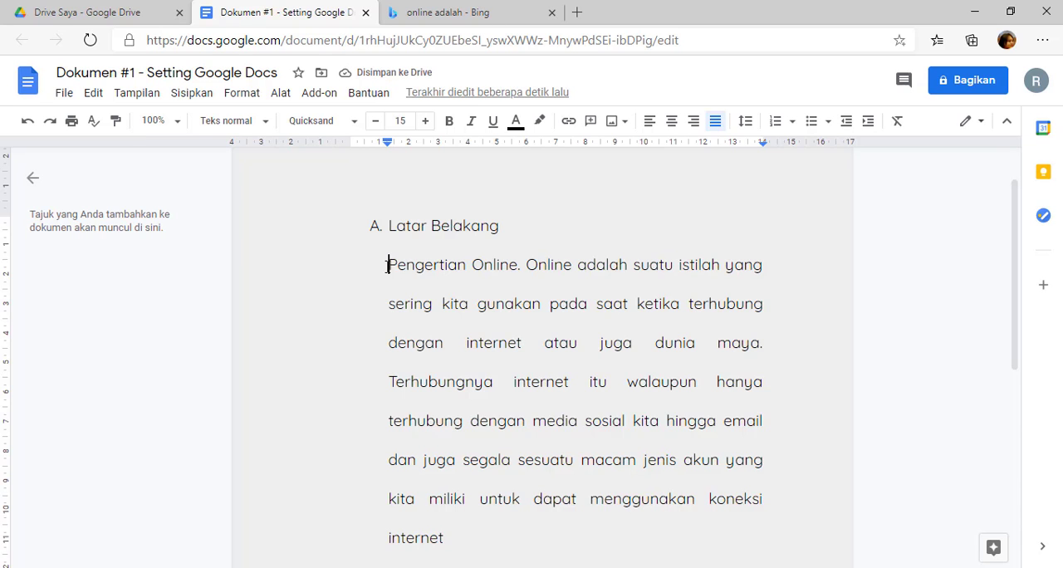
scroll(387, 264, down, 2)
scroll(388, 264, up, 2)
drag(388, 264, 465, 544)
click(490, 528)
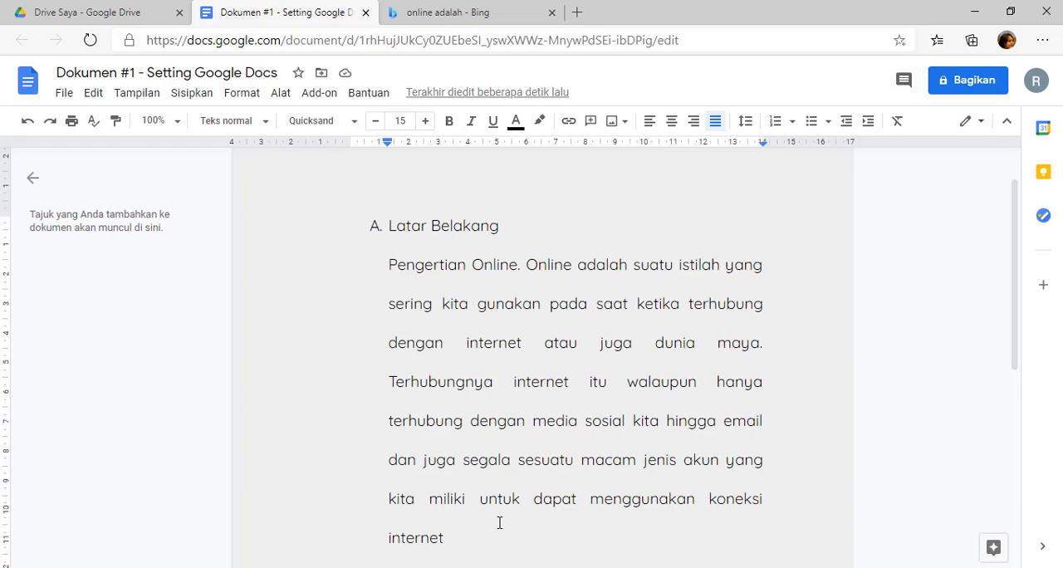
End the pasted "Pengertian Online" paragraph with a period and indent its first line to about 2.5 cm on the ruler.
text(.)
click(746, 121)
click(598, 264)
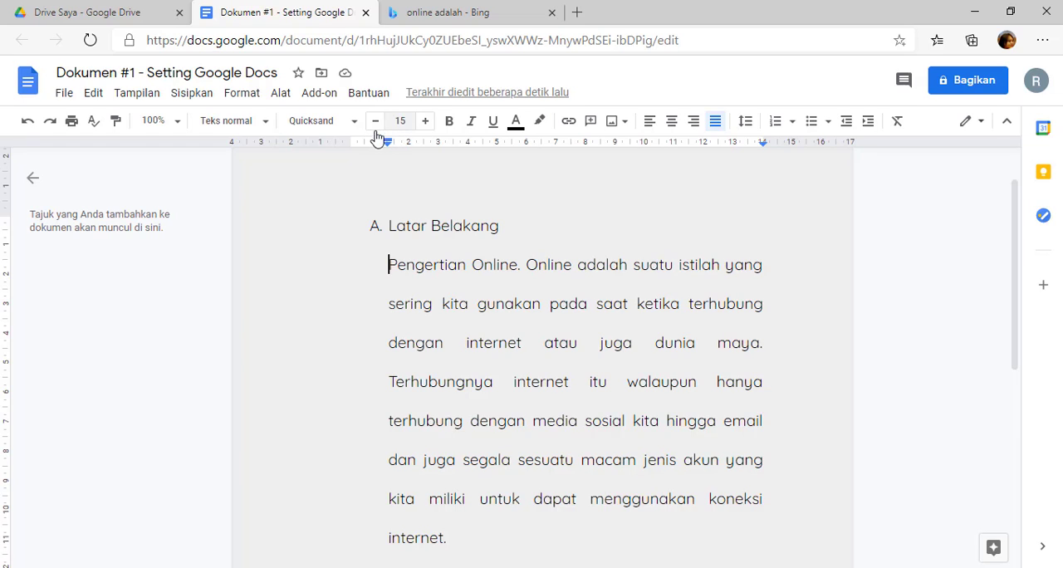
drag(390, 147, 386, 148)
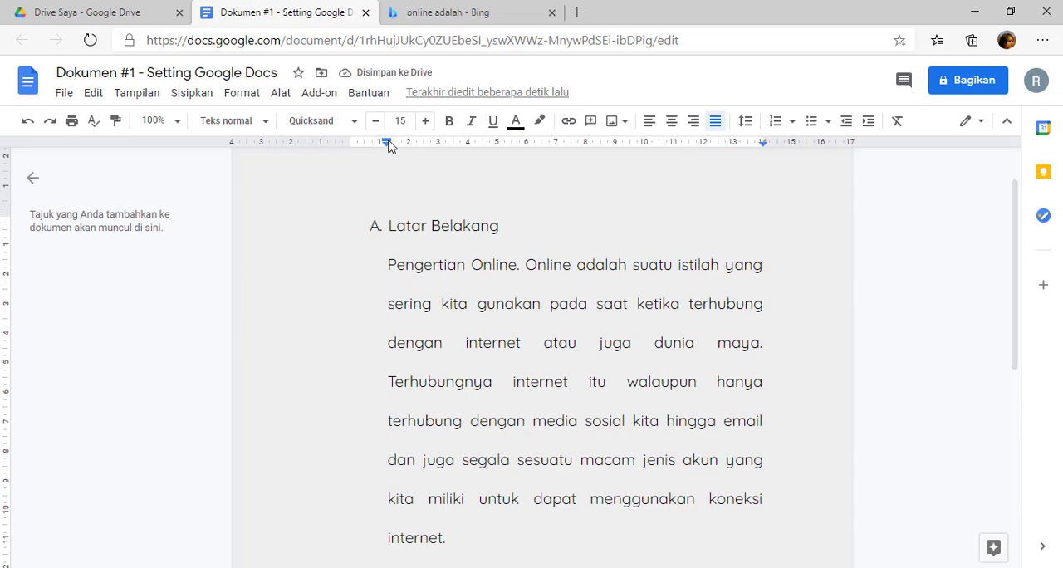
drag(388, 143, 418, 143)
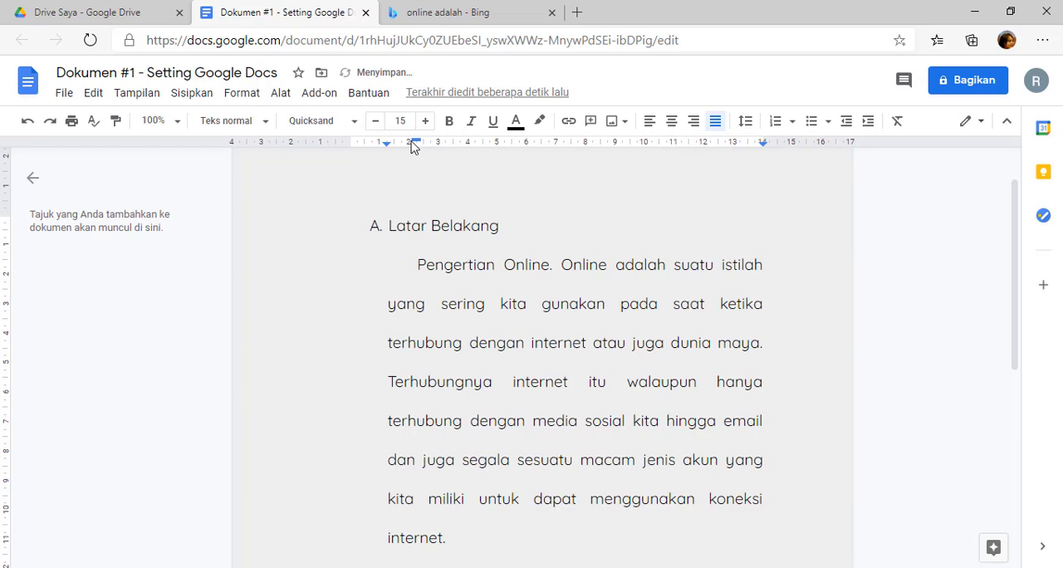
drag(415, 143, 424, 145)
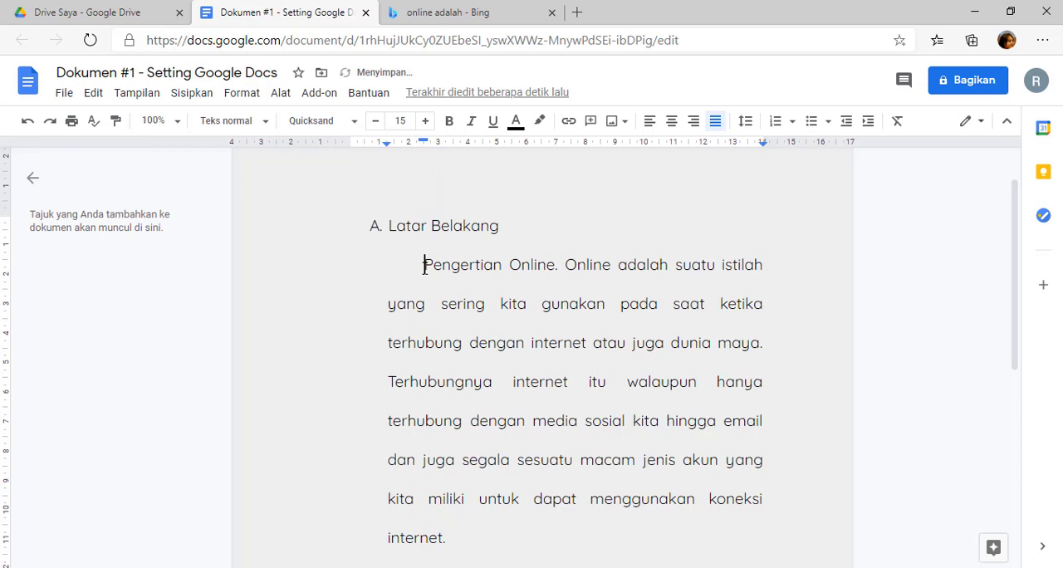
Add a second paragraph below it reading "Ini paragraf ke dua mengikuti format first line dari paragraf pertama.".
scroll(422, 274, down, 3)
scroll(421, 265, up, 3)
scroll(472, 441, down, 3)
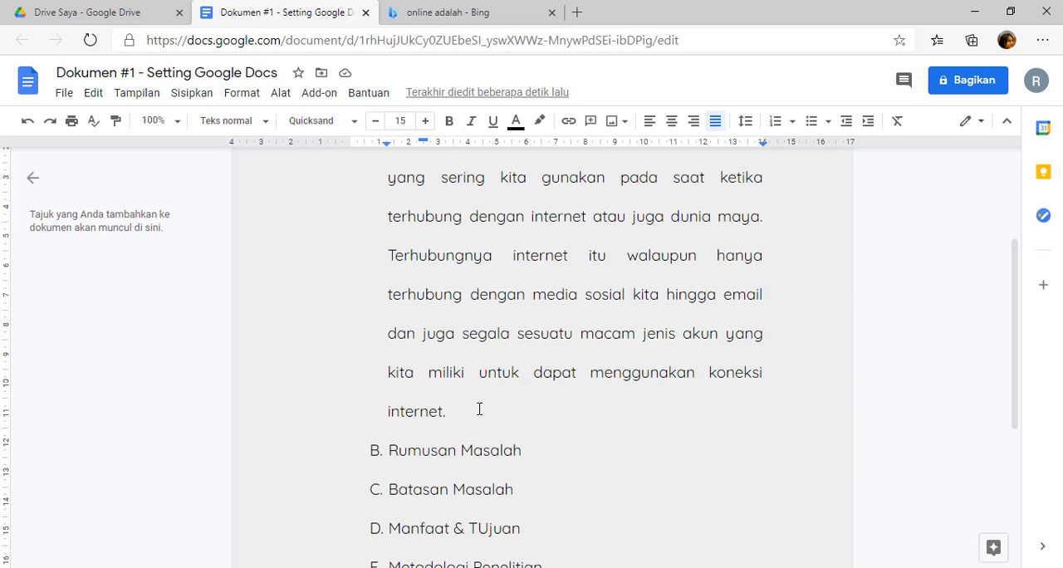
key(Return)
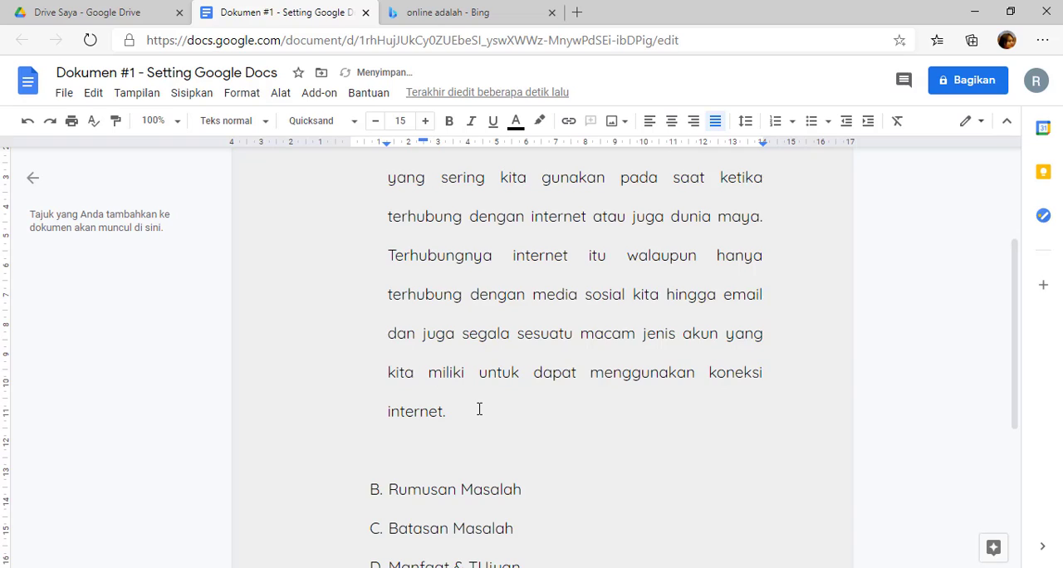
text(Ini paragraf k)
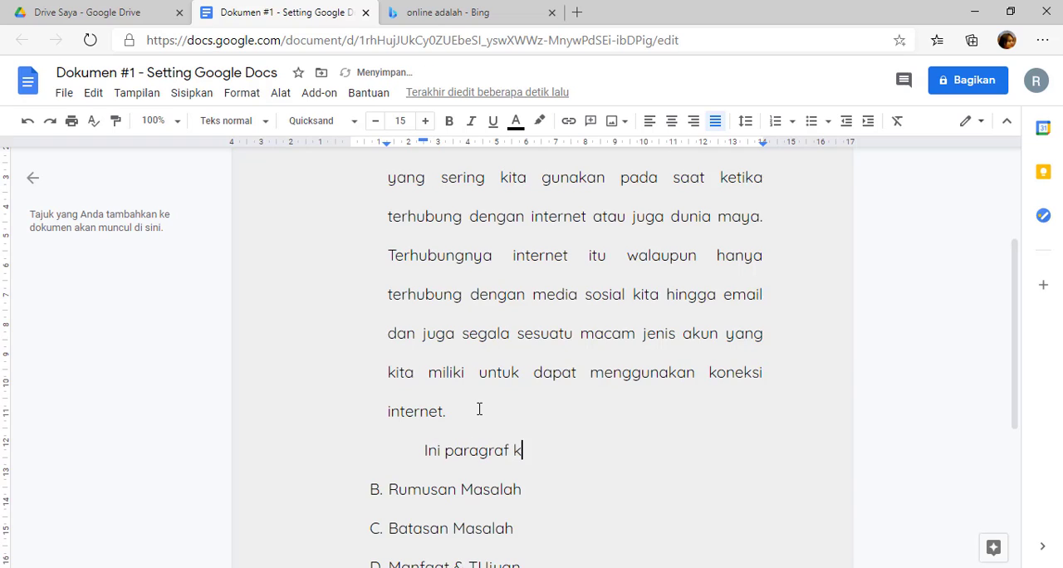
text(e dua mengi)
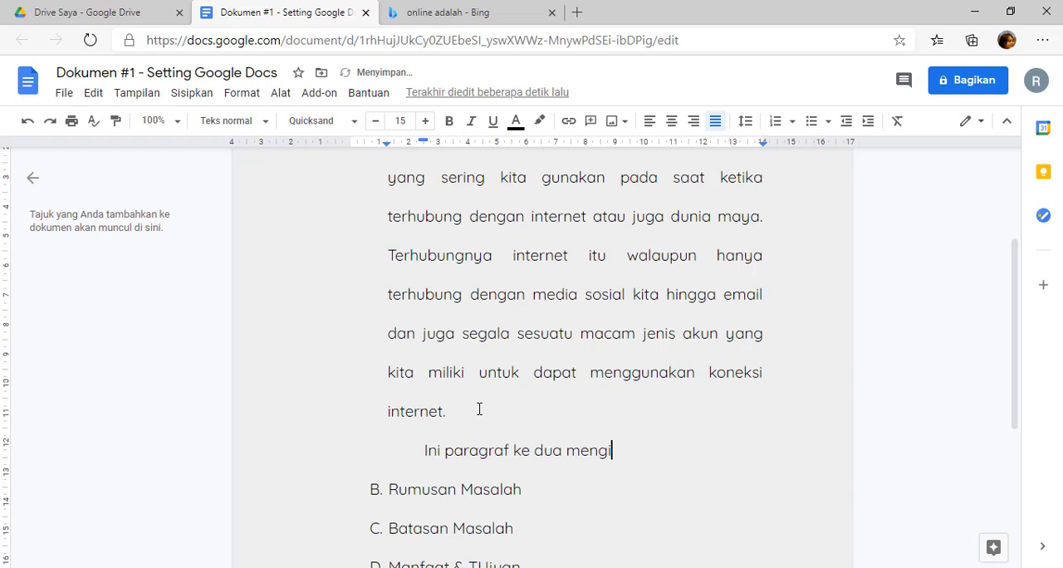
text(kuti format )
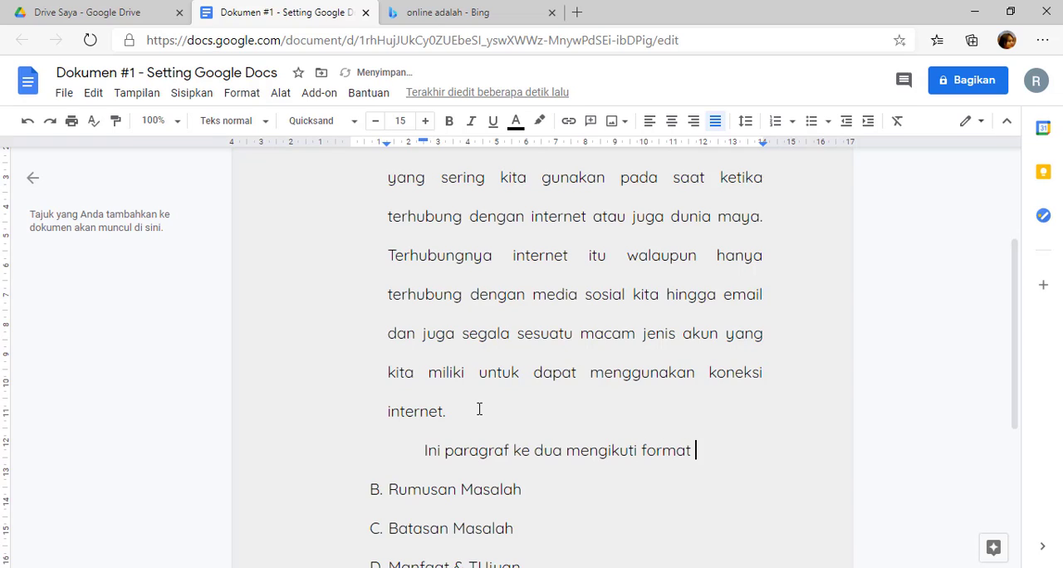
text(fires)
key(BackSpace)
key(BackSpace)
text(st line )
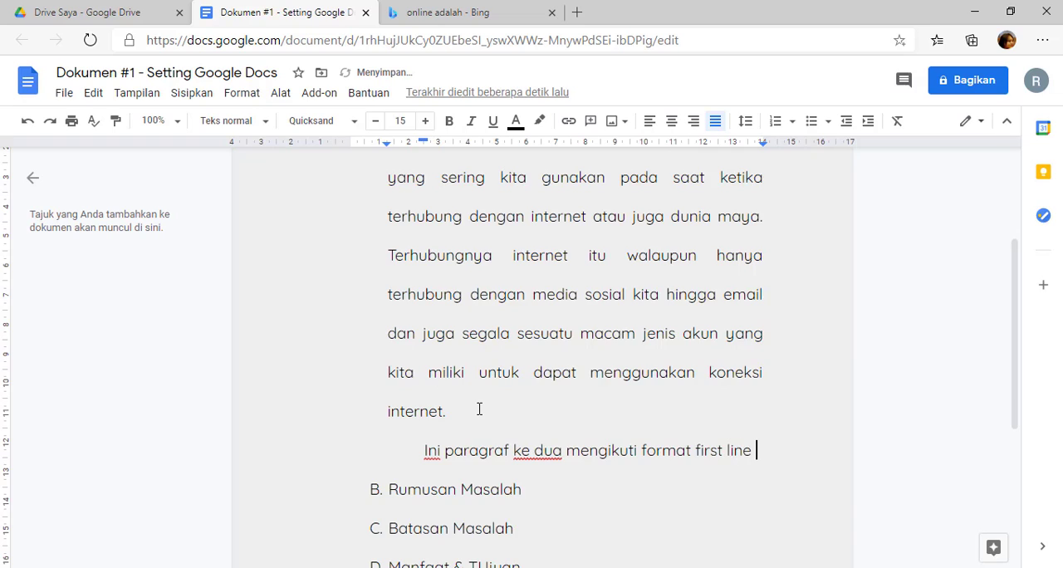
text(dari paragram pe)
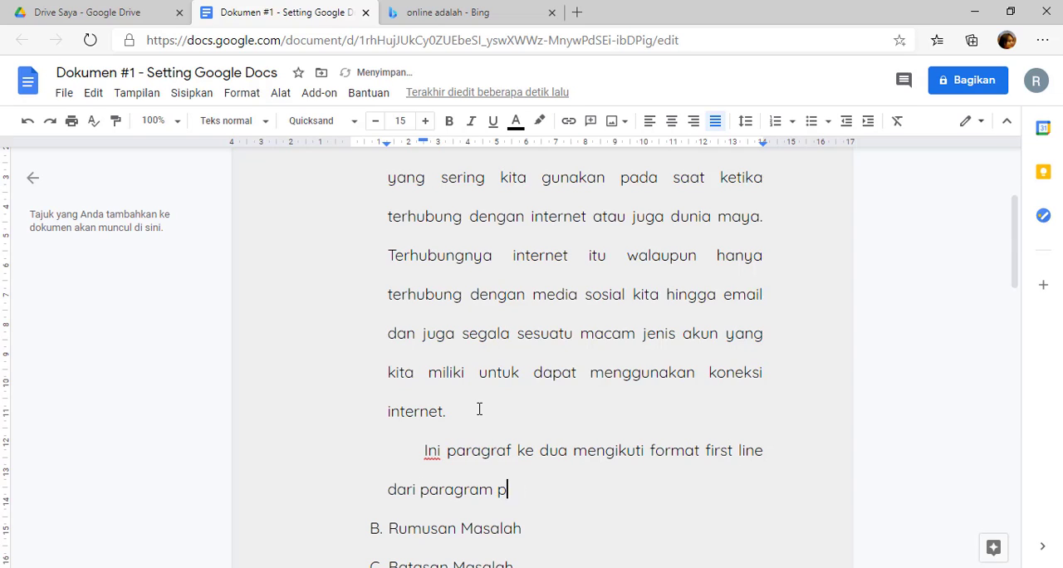
key(BackSpace)
key(BackSpace)
key(BackSpace)
key(BackSpace)
text(f pertama.)
scroll(482, 390, up, 3)
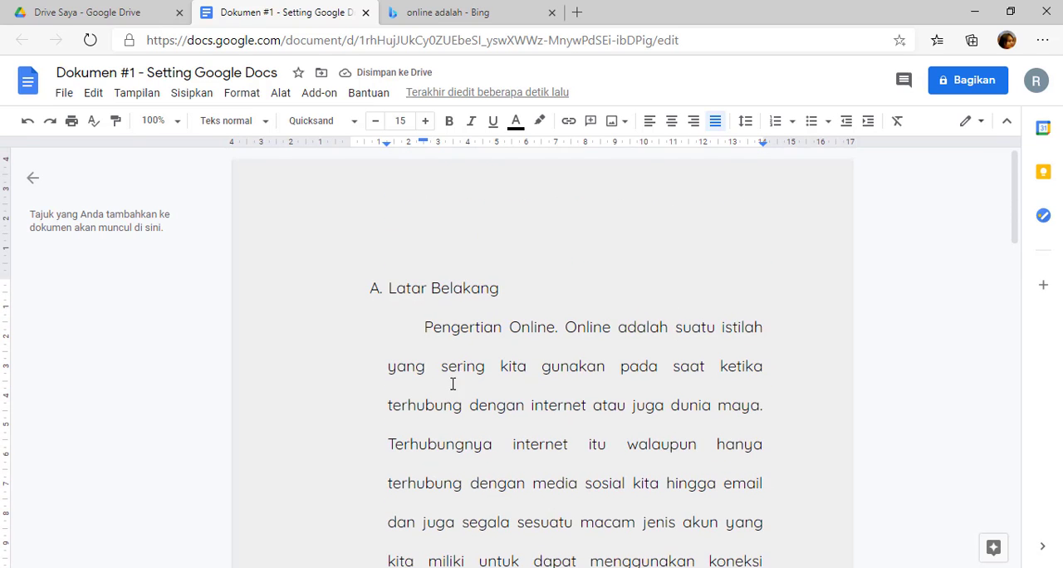
scroll(470, 370, down, 5)
scroll(469, 363, up, 4)
scroll(470, 364, down, 2)
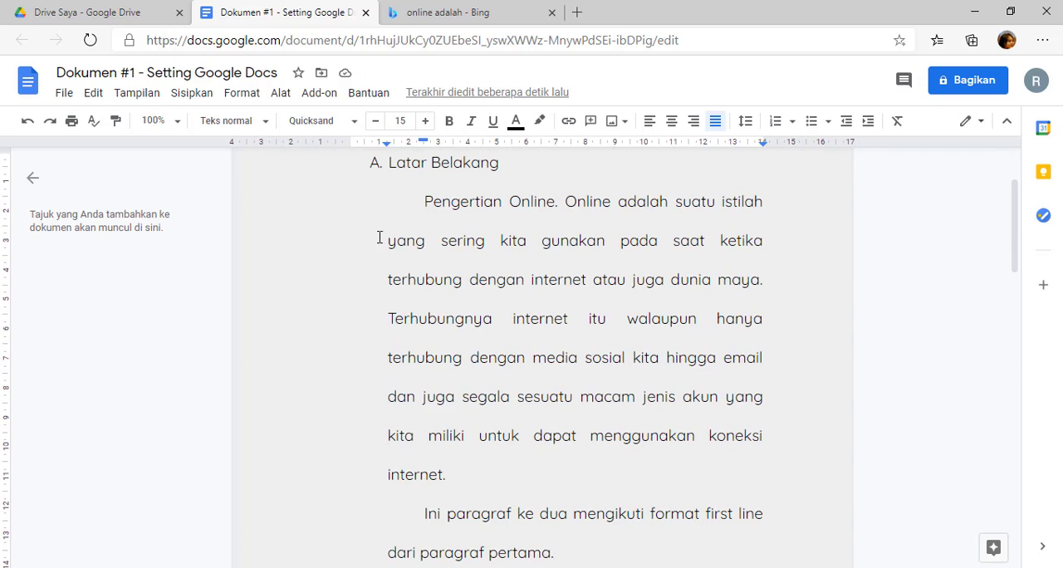
click(390, 172)
scroll(452, 278, down, 3)
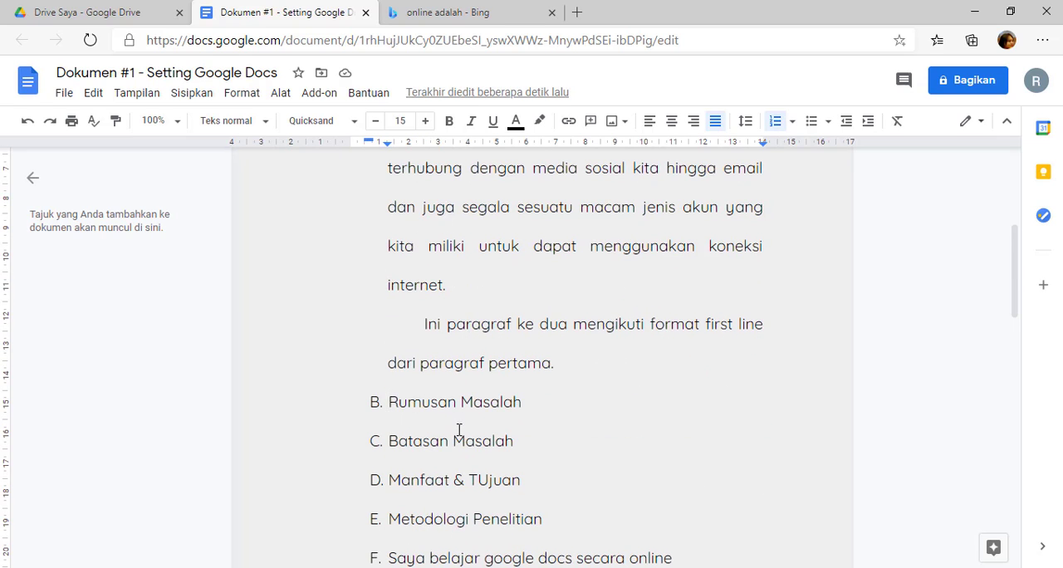
scroll(457, 428, down, 3)
click(457, 213)
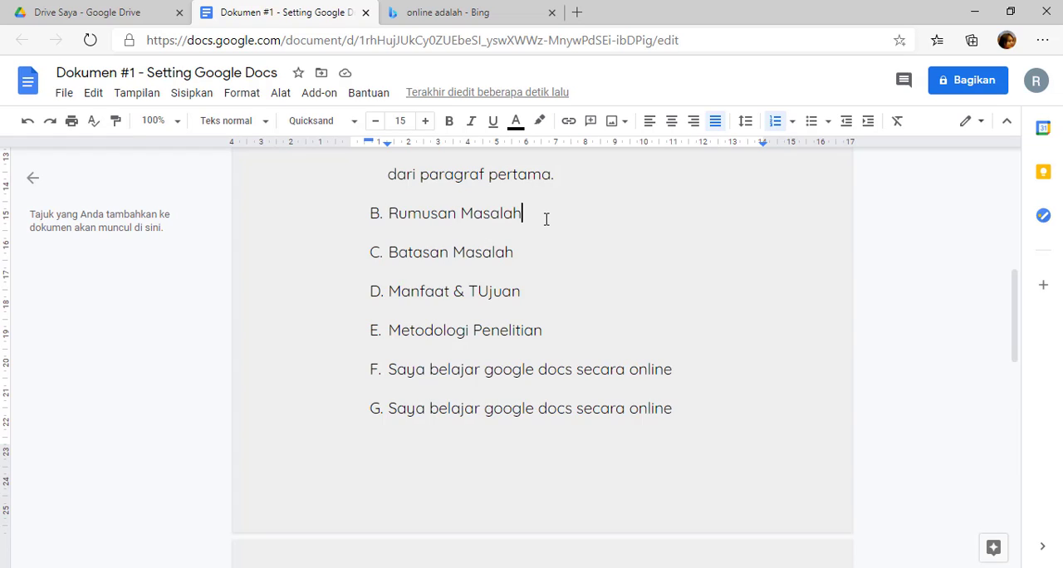
key(Return)
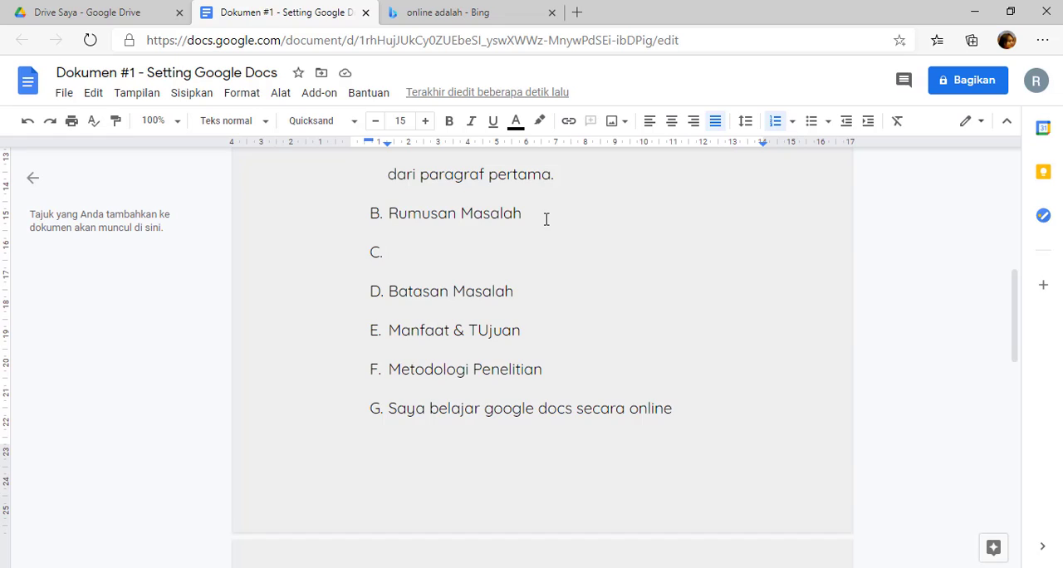
key(BackSpace)
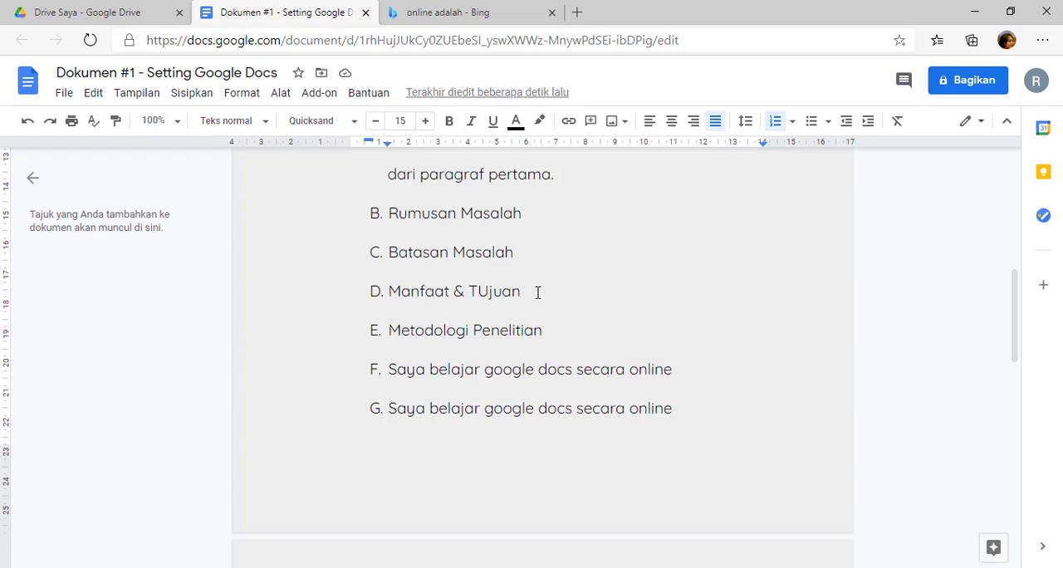
Insert an indented blank line without a list letter directly below the "Manfaat & TUjuan" item.
key(Return)
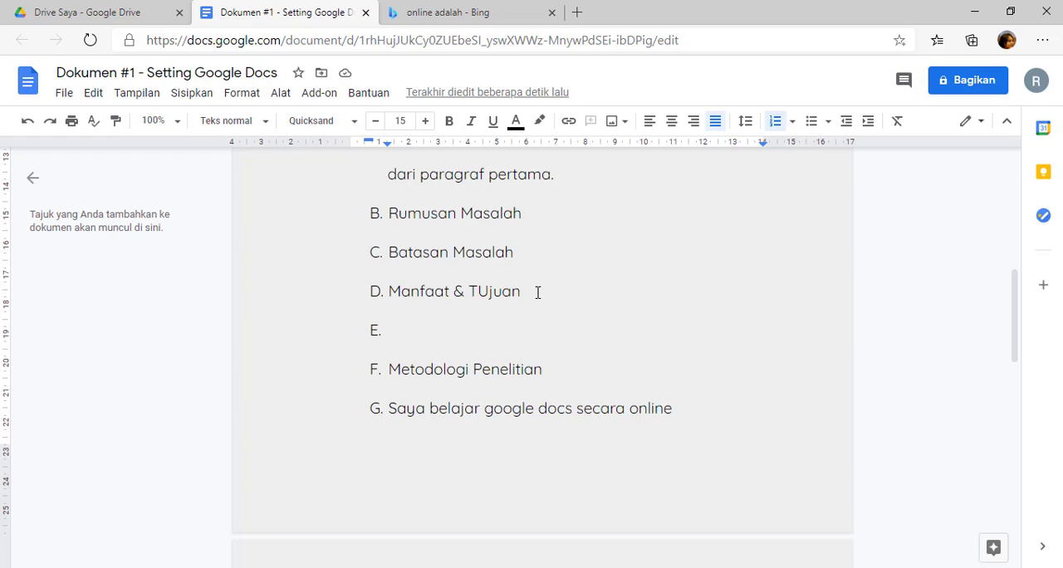
key(Tab)
key(Tab)
key(Tab)
key(shift+Tab)
key(shift+Tab)
key(shift+Tab)
key(BackSpace)
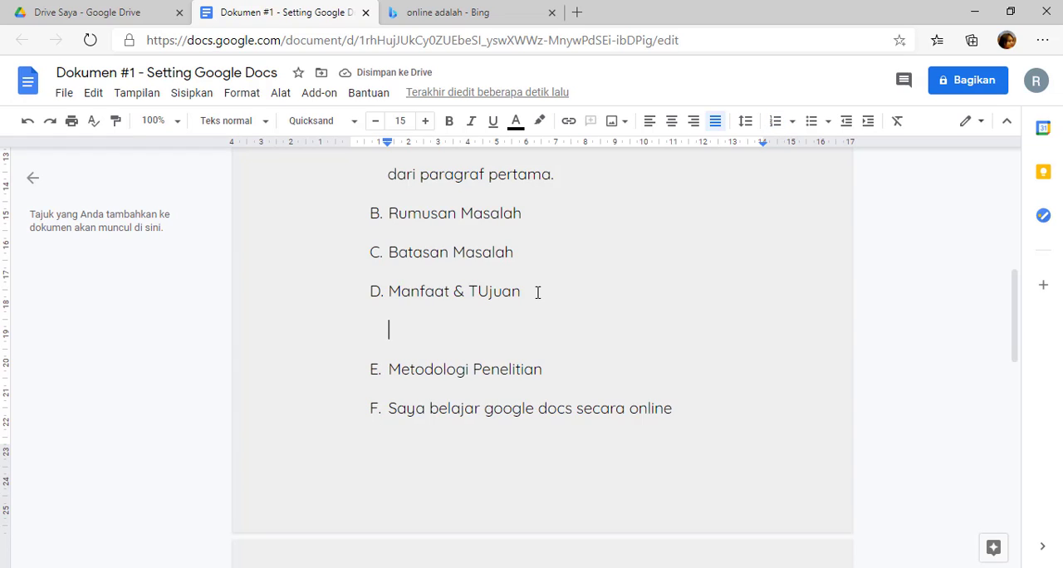
Start a numbered sublist on the blank line, reduce its indent slightly, and enter the items "Manfaat" and "Tujuan".
text(1)
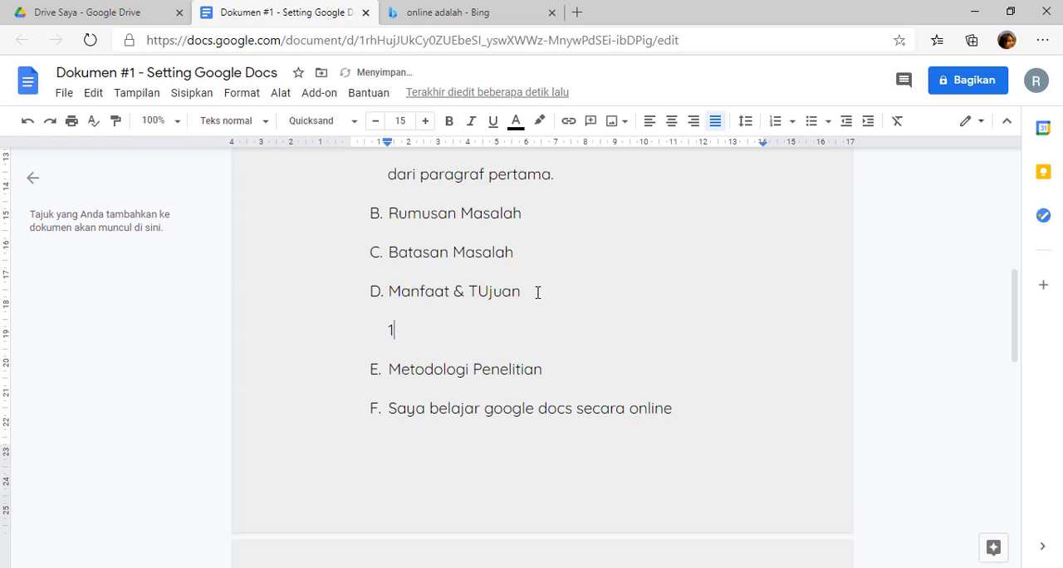
text(.)
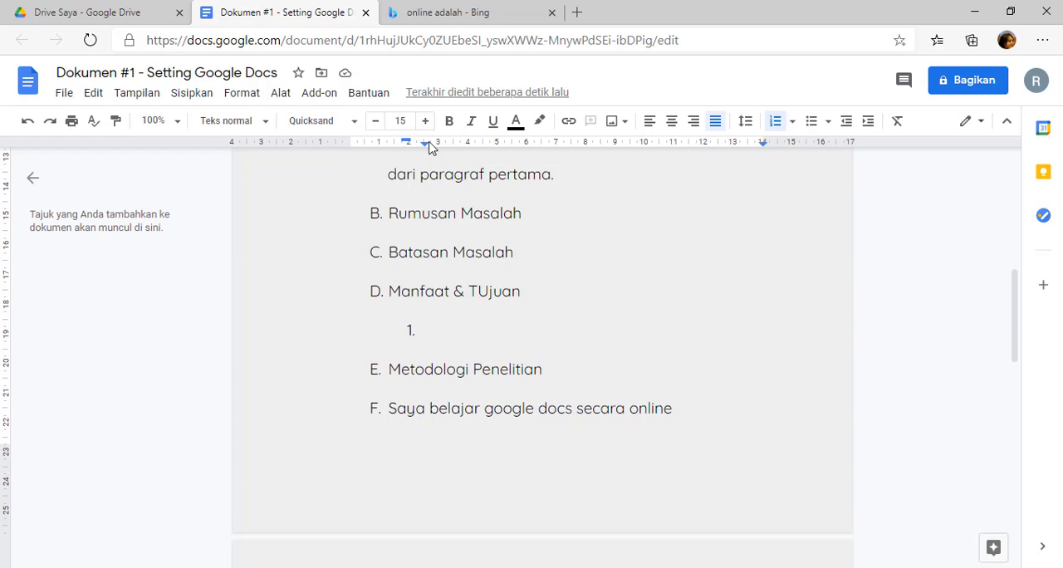
drag(425, 144, 420, 156)
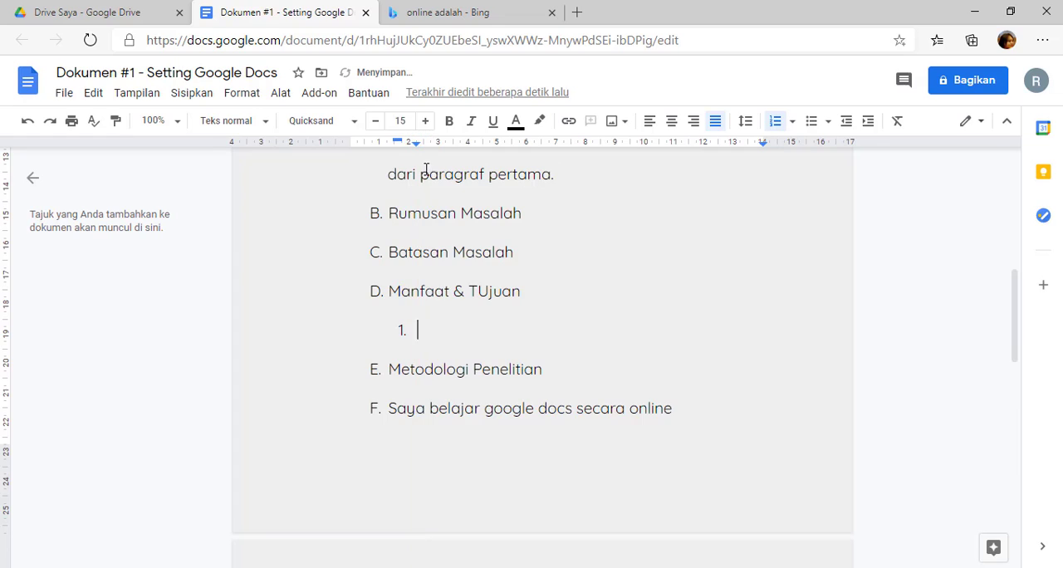
text(Manfaat)
key(Return)
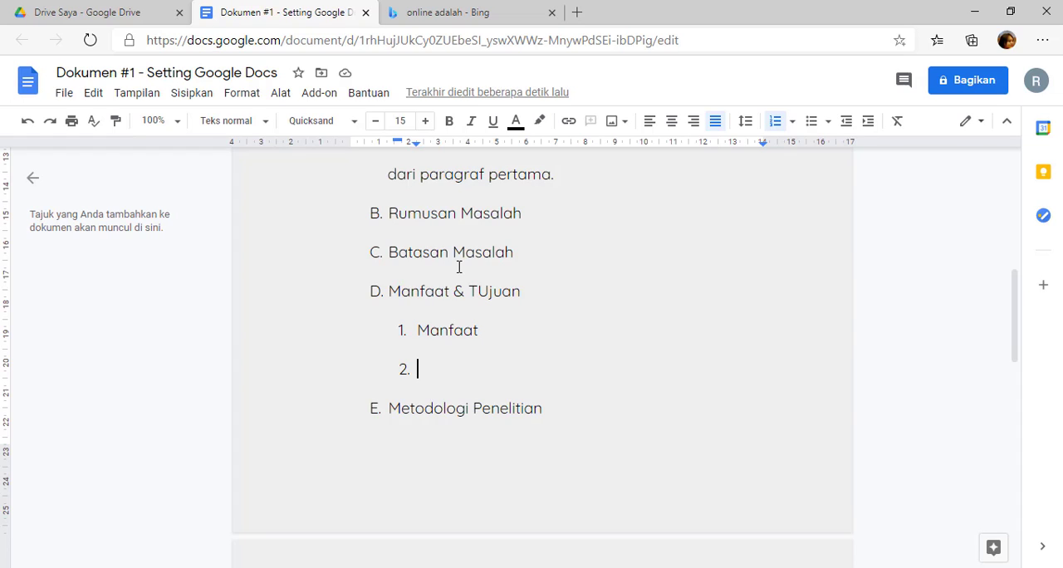
text(Tujuan)
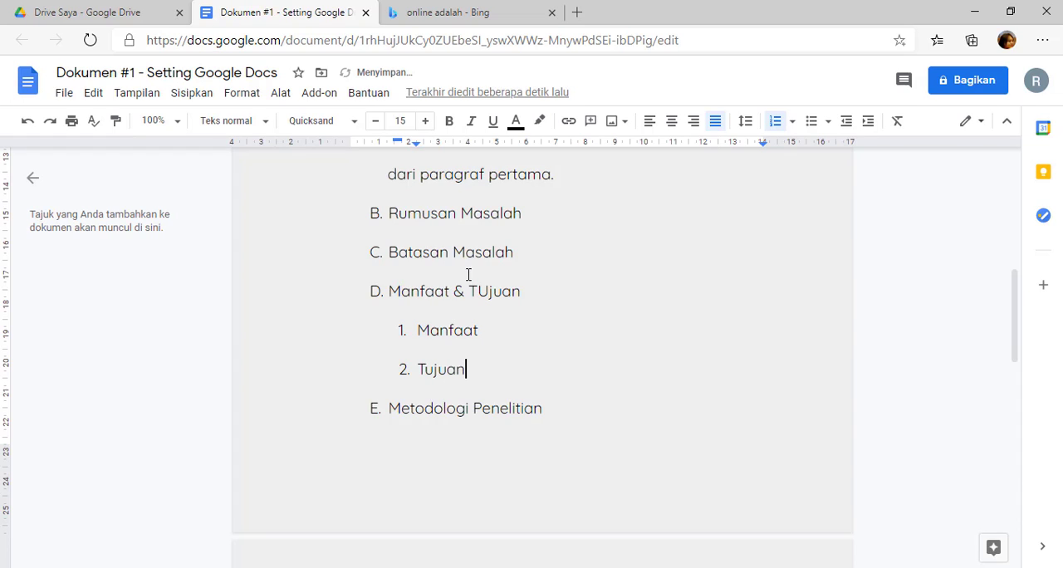
Add a lettered sub-item "Menumbuhkan rasa ingin tau" beneath the numbered item "Manfaat".
click(510, 330)
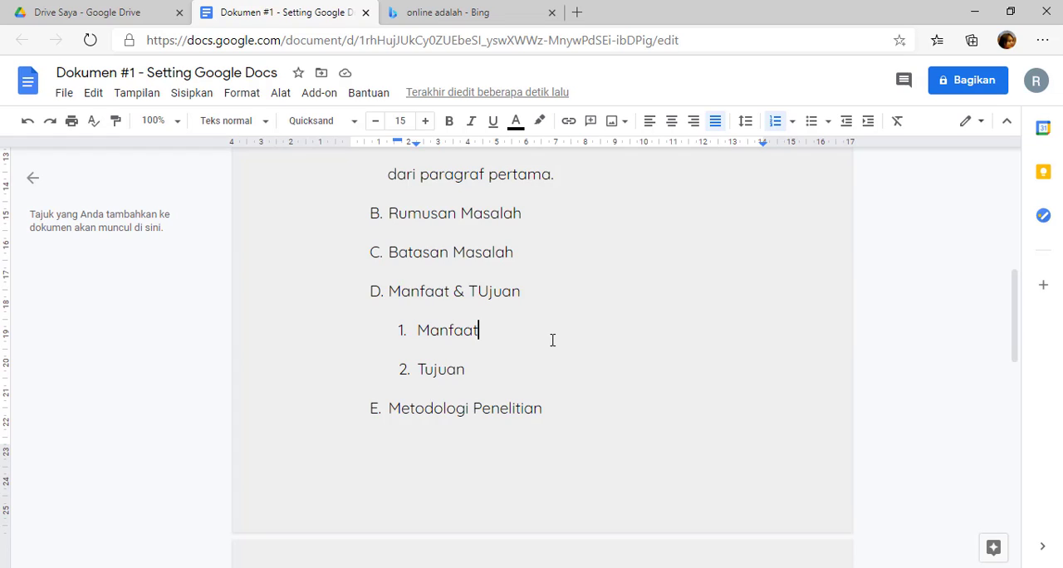
key(Return)
key(Tab)
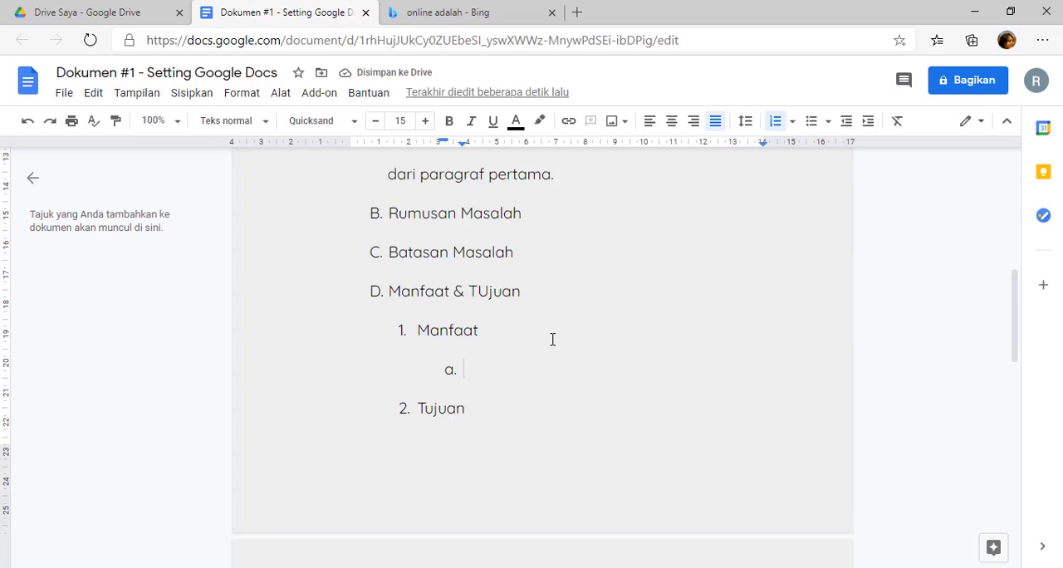
text(Mel)
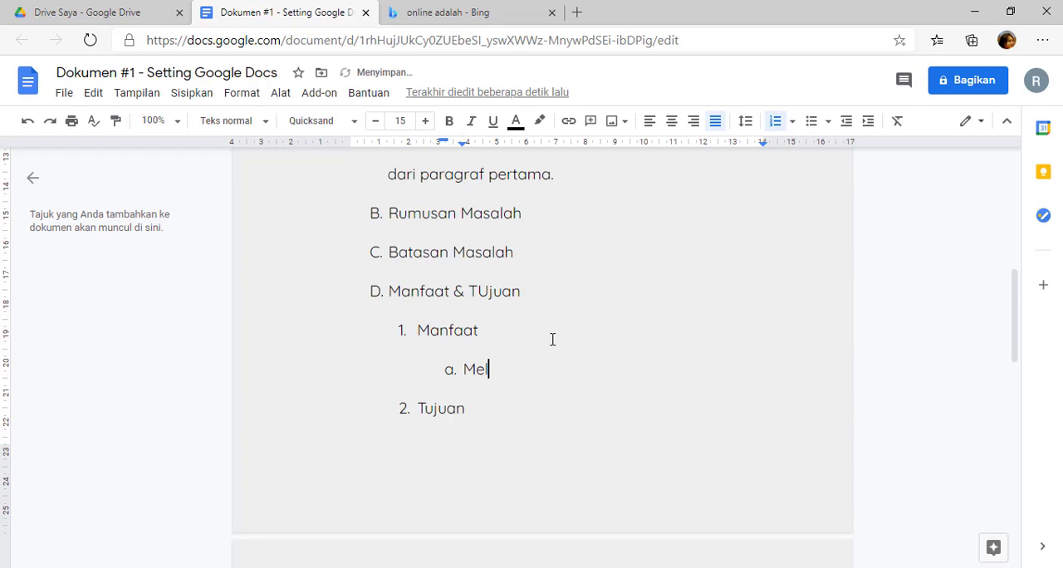
key(BackSpace)
text(numnuk)
text(an)
key(BackSpace)
key(BackSpace)
key(BackSpace)
key(BackSpace)
key(BackSpace)
text(buk)
key(BackSpace)
text(hkan rasa ingin ta)
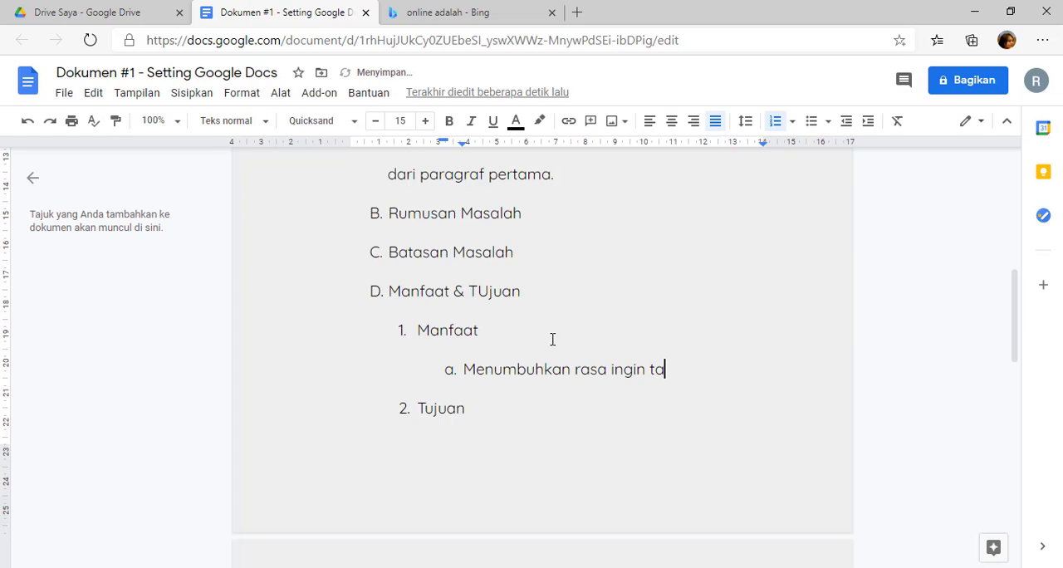
text(u)
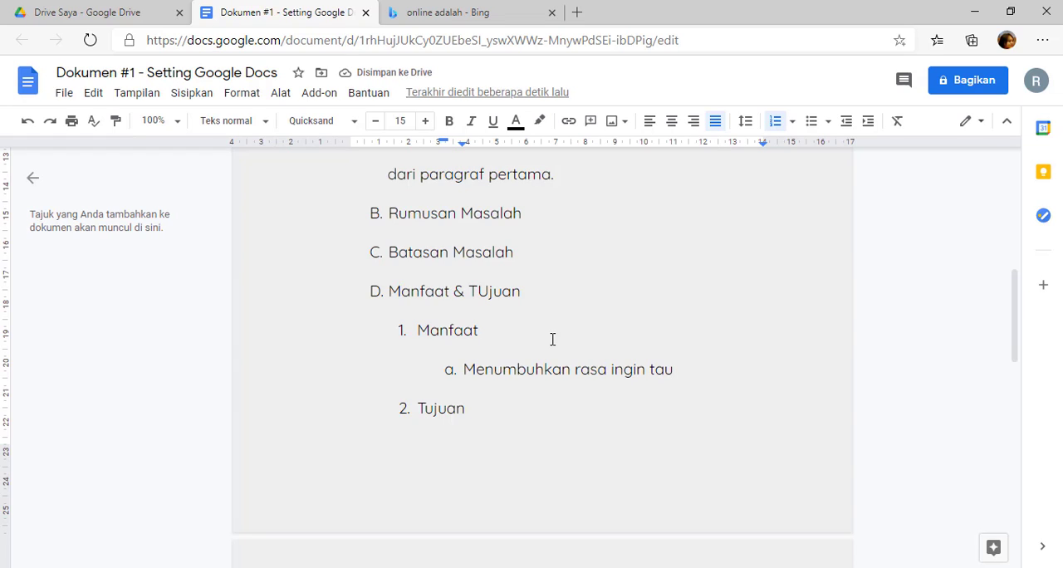
Delete the text of the lettered sub-item beneath "Manfaat" and remove its list marker and indentation.
key(BackSpace)
key(BackSpace)
key(BackSpace)
key(BackSpace)
key(BackSpace)
key(BackSpace)
key(BackSpace)
key(BackSpace)
key(BackSpace)
key(BackSpace)
key(BackSpace)
key(BackSpace)
key(BackSpace)
key(BackSpace)
key(BackSpace)
key(BackSpace)
key(BackSpace)
key(BackSpace)
key(BackSpace)
key(BackSpace)
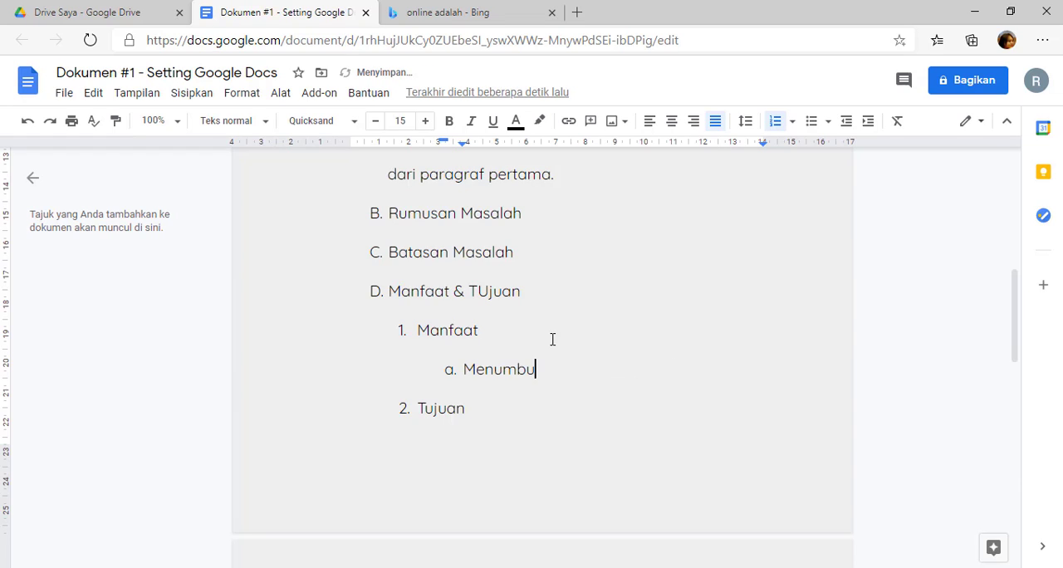
text(l)
key(BackSpace)
key(BackSpace)
key(BackSpace)
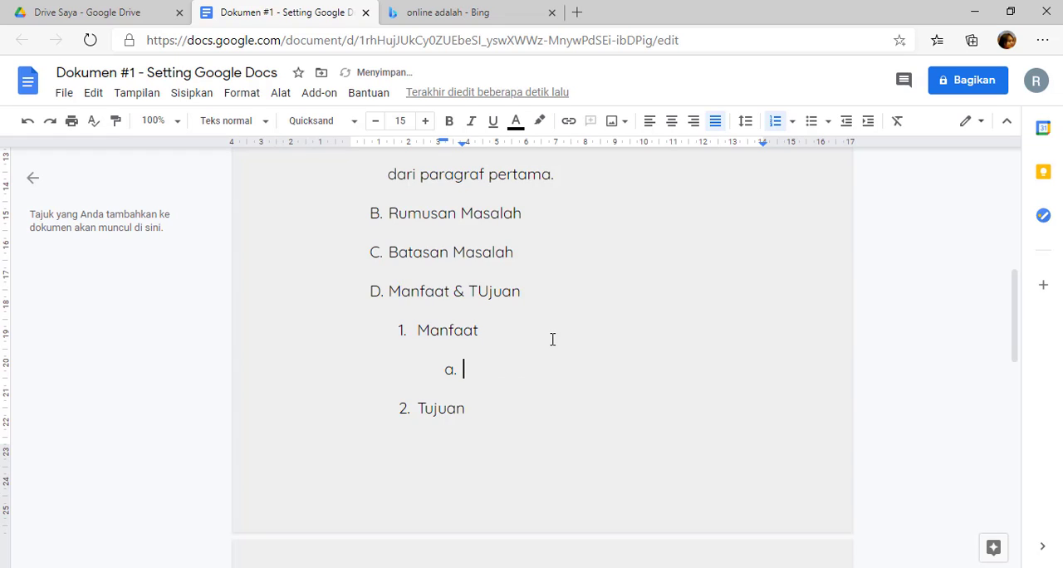
key(shift+Tab)
key(BackSpace)
key(BackSpace)
key(BackSpace)
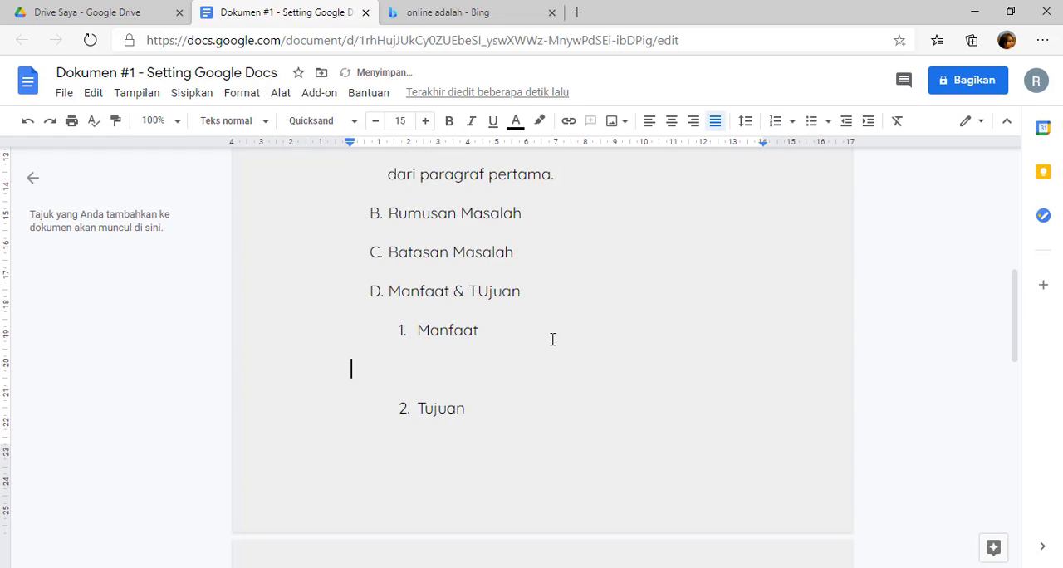
Try different nesting levels for an empty list item beneath the numbered item "Manfaat" and remove that item.
key(Return)
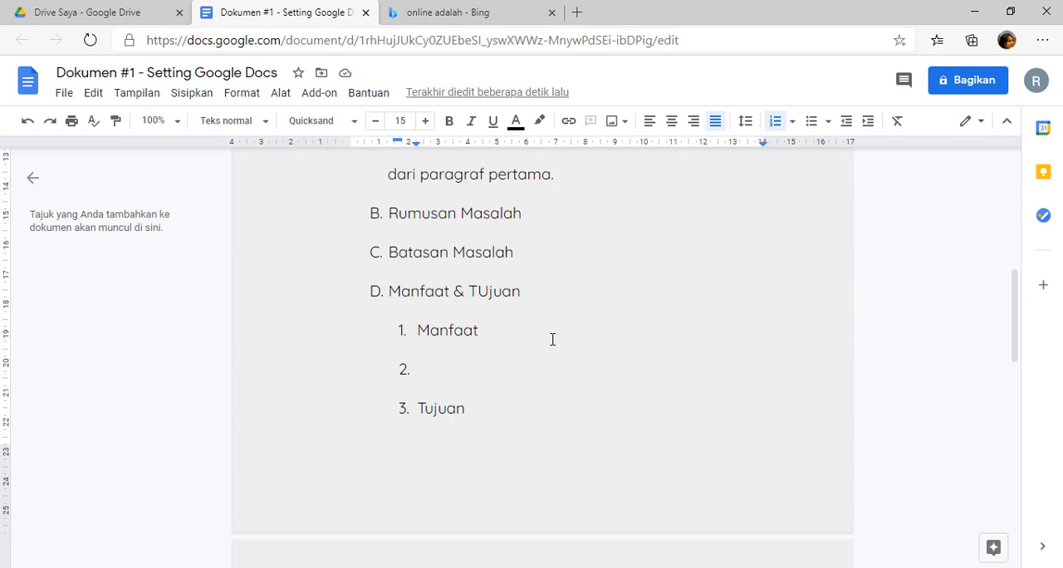
key(Tab)
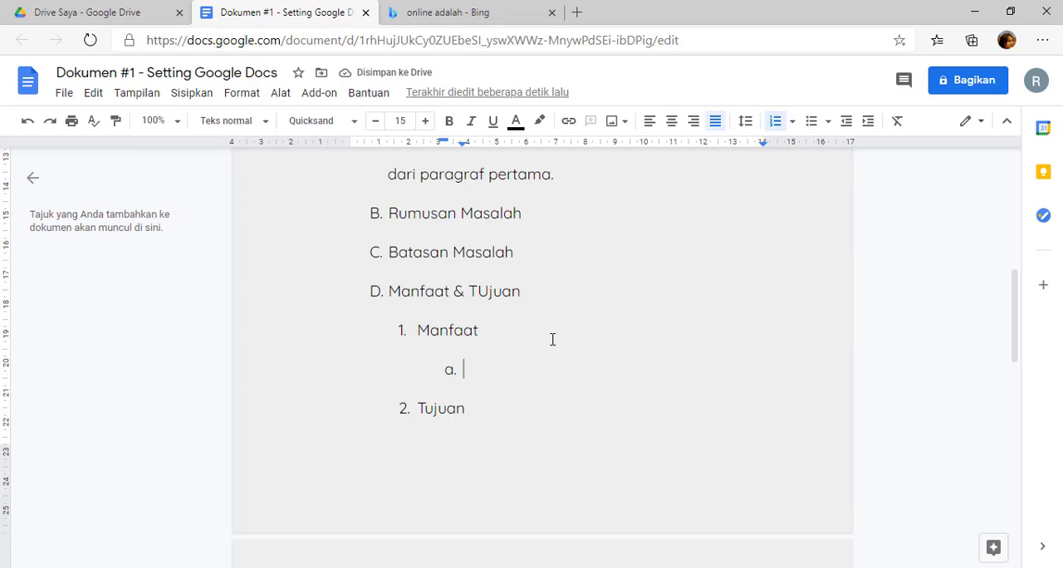
key(Tab)
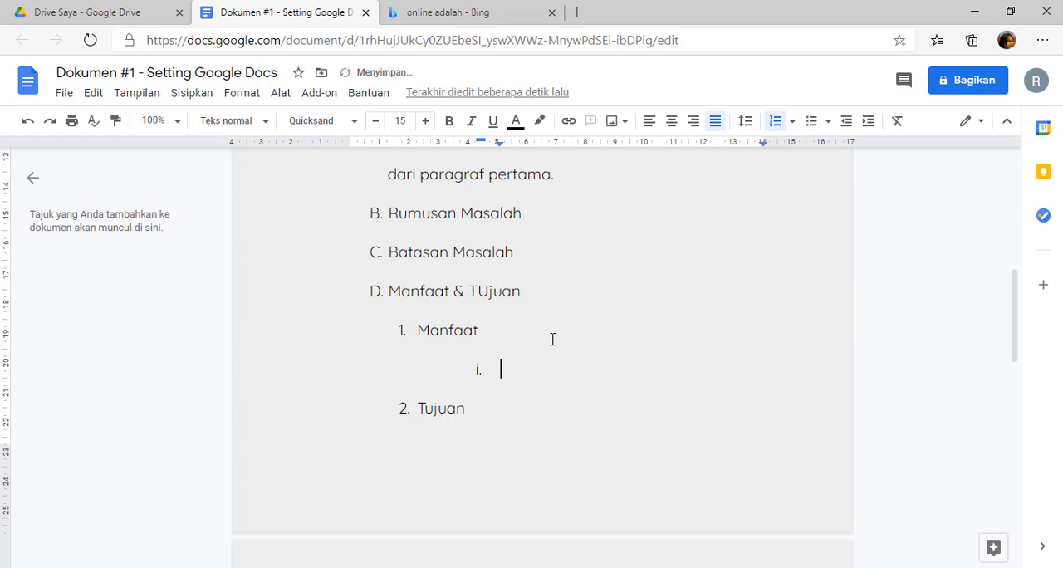
key(shift+Tab)
key(shift+Tab)
key(Tab)
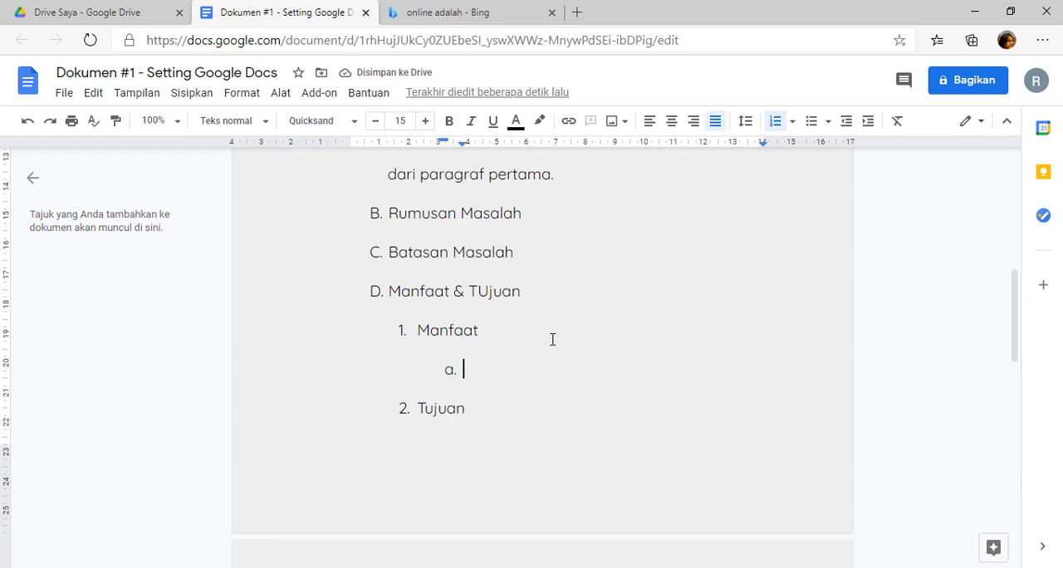
key(BackSpace)
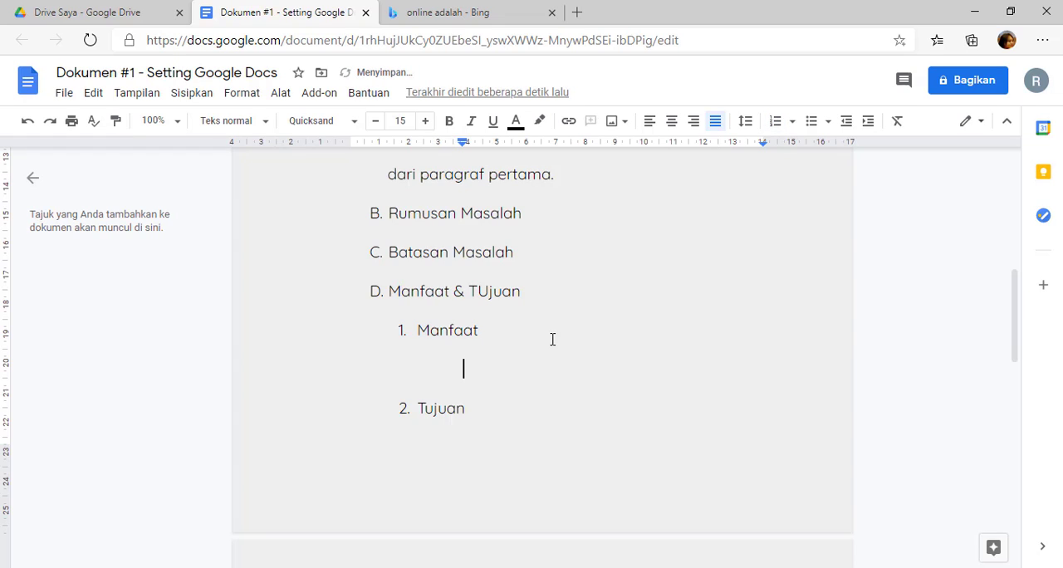
key(BackSpace)
Add the lettered sub-items "Manfaat 1" and "Manfaat 2" beneath the numbered item "Manfaat".
key(BackSpace)
key(Return)
key(BackSpace)
text(a. manfaat 1)
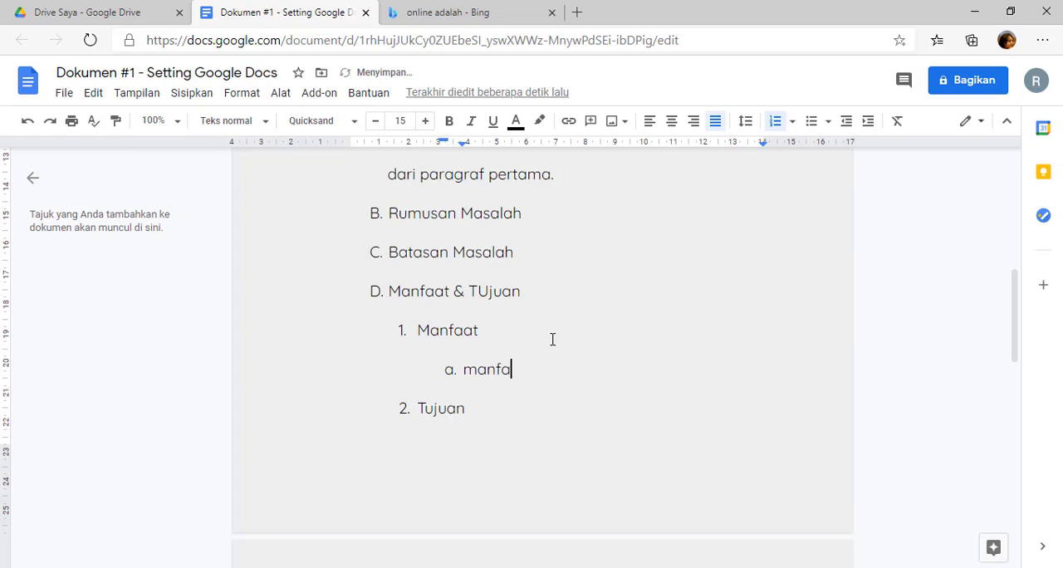
key(Return)
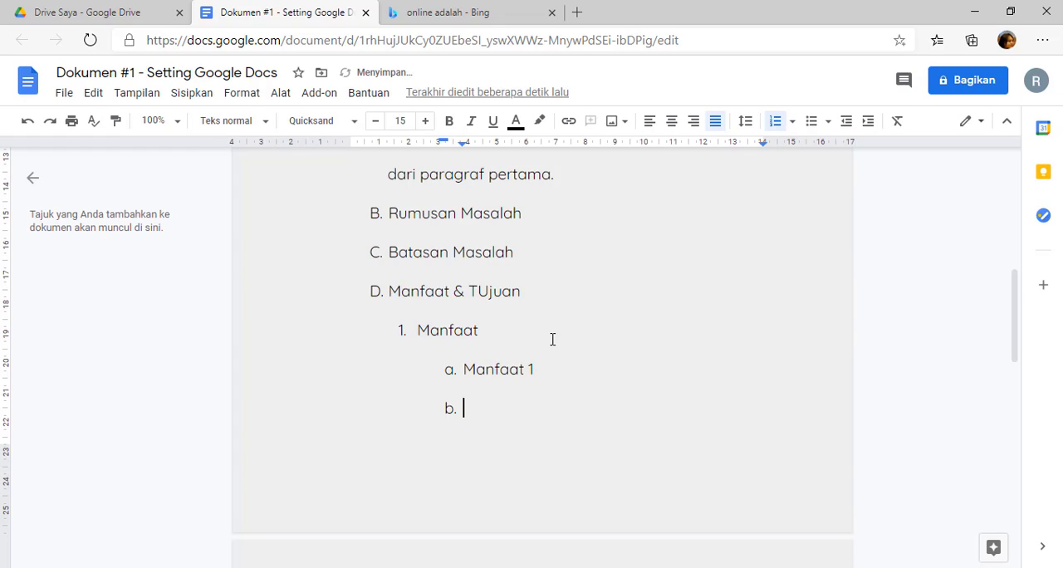
text(manfaat 2)
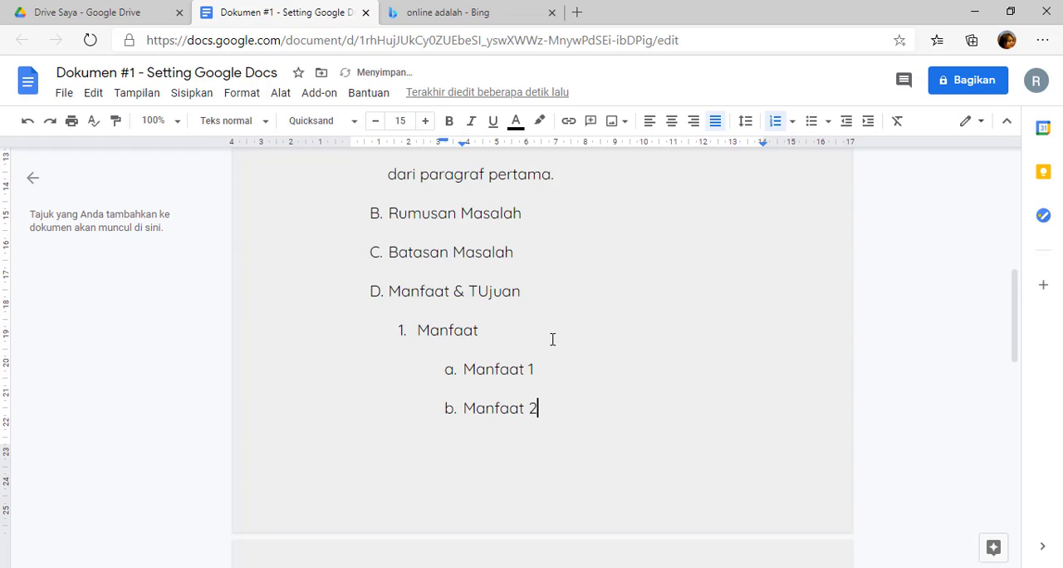
Insert an indented line directly below "Manfaat 1" and start a nested sublist there with the marker "1)".
scroll(573, 348, down, 5)
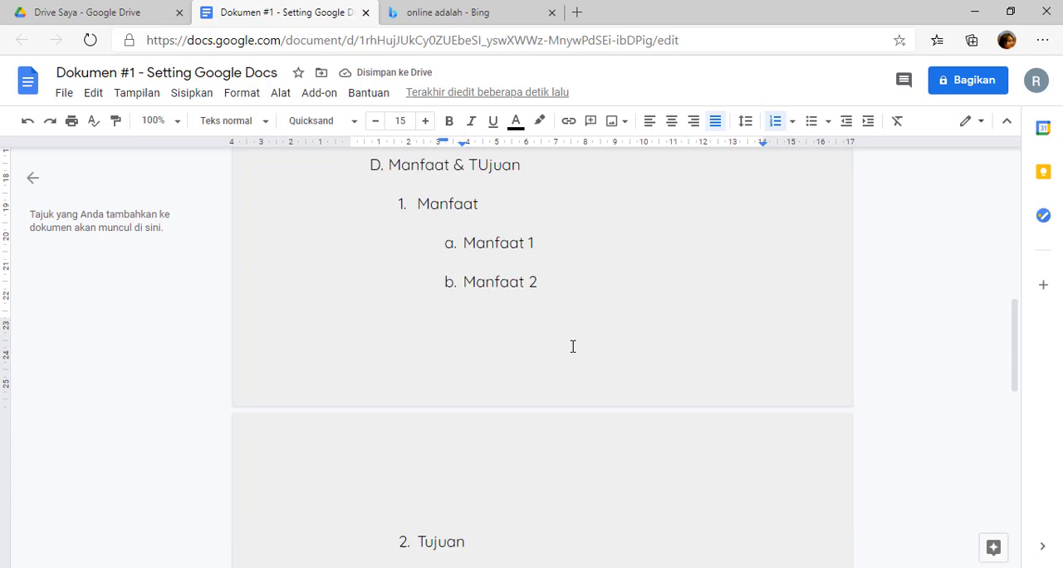
scroll(569, 347, up, 3)
scroll(568, 347, up, 2)
scroll(569, 340, down, 2)
click(574, 241)
key(Return)
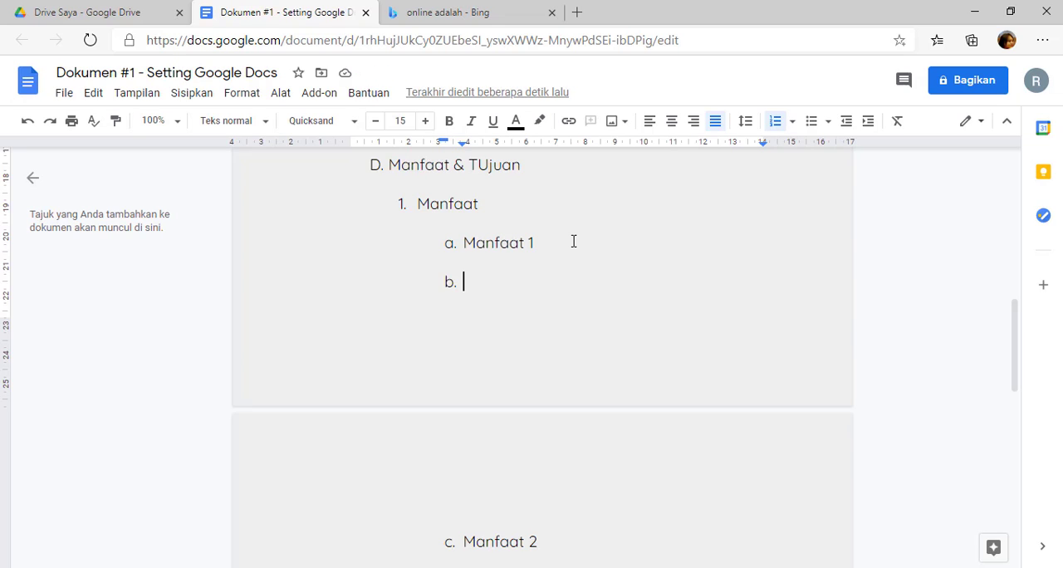
key(BackSpace)
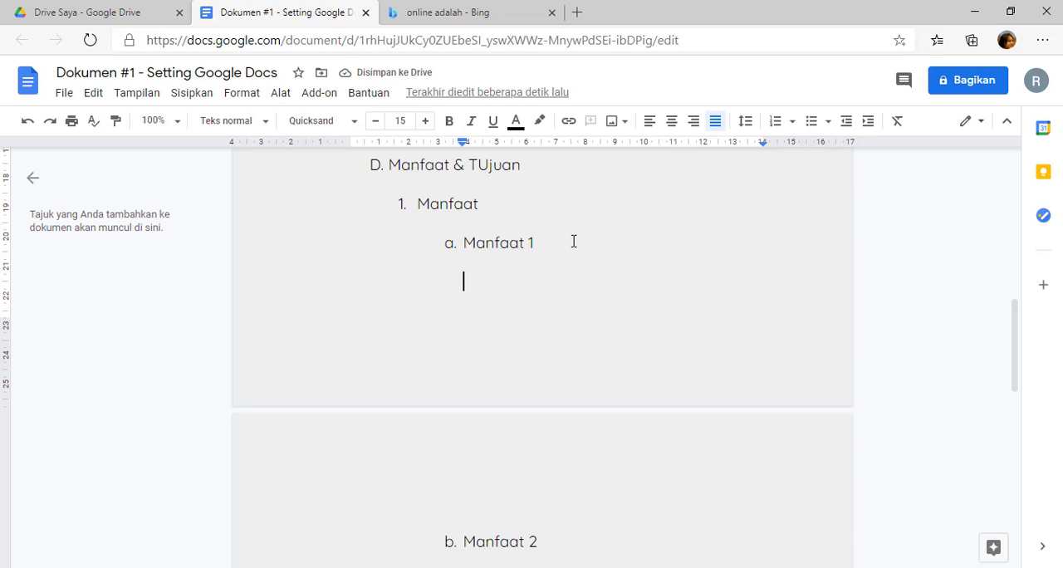
text(1))
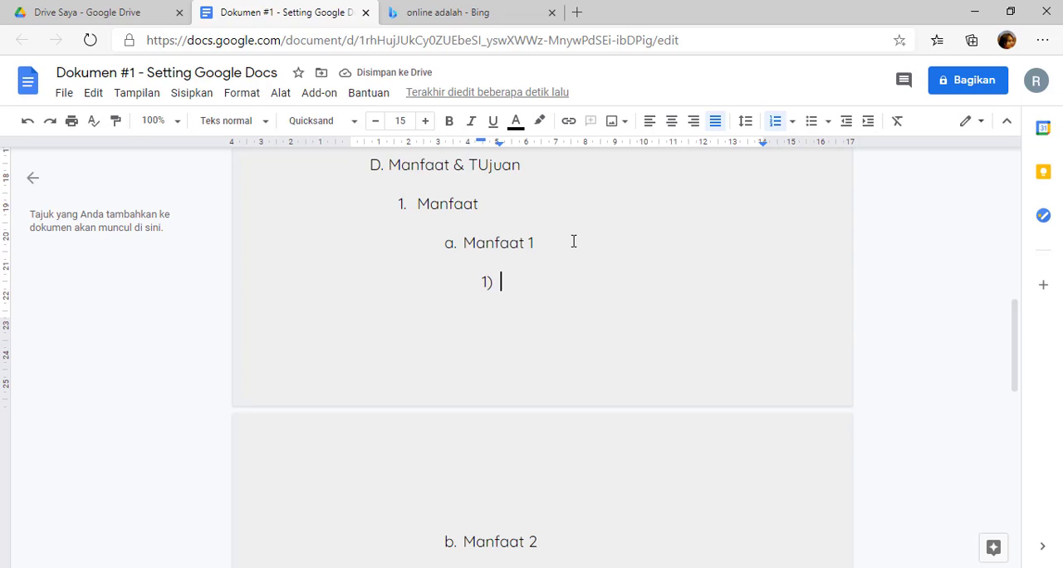
text( Sun ma)
Enter "Sub mafaat 1" as the first item of the sublist beneath "Manfaat 1".
key(BackSpace)
key(BackSpace)
key(BackSpace)
key(BackSpace)
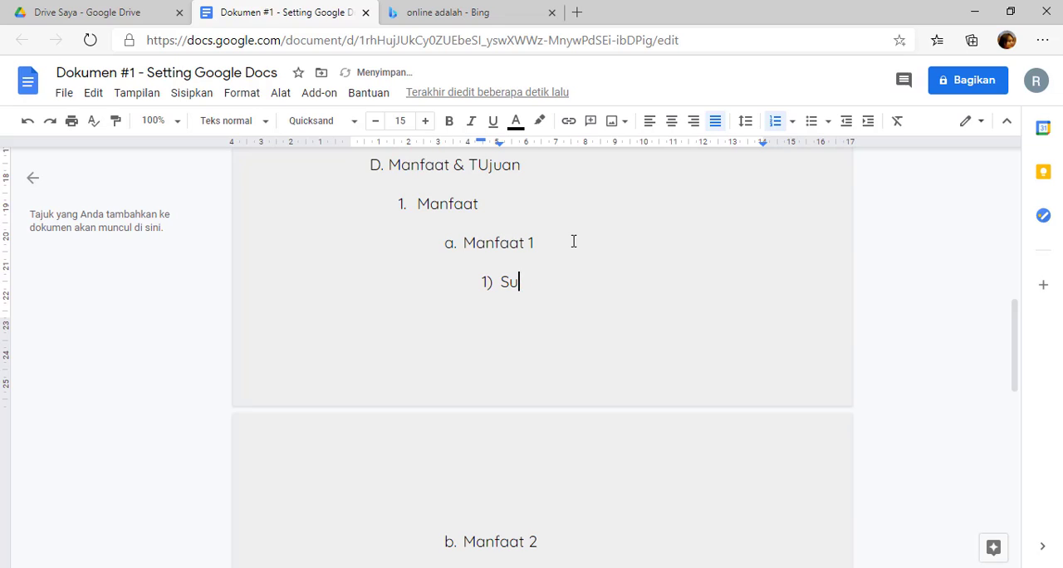
text(b mafaat 1)
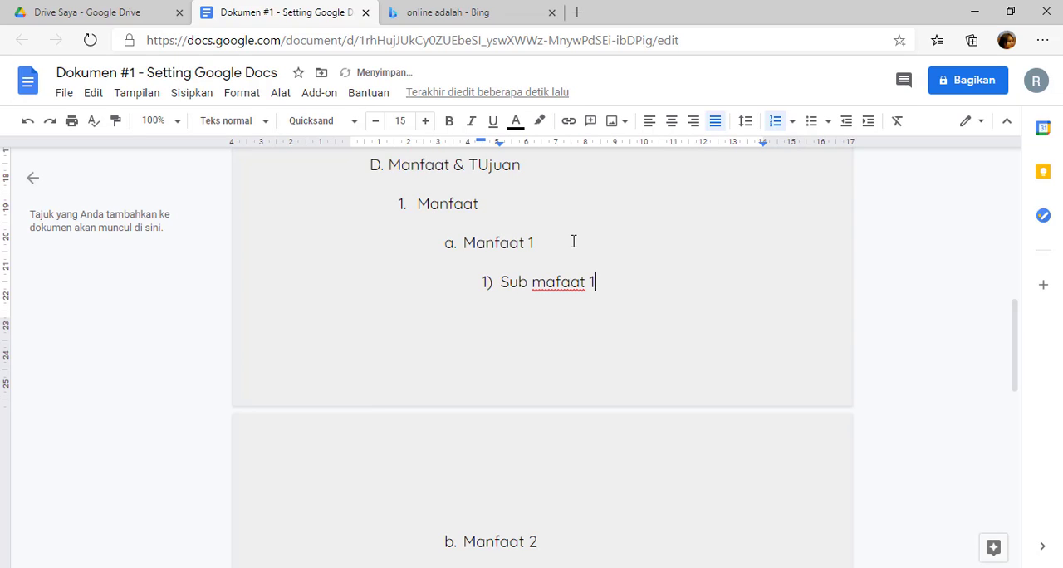
Add "Sub manfaat 2" as the sublist's second item and correct the misspelled word in the first item to "manfaat".
key(Return)
text(Sub m)
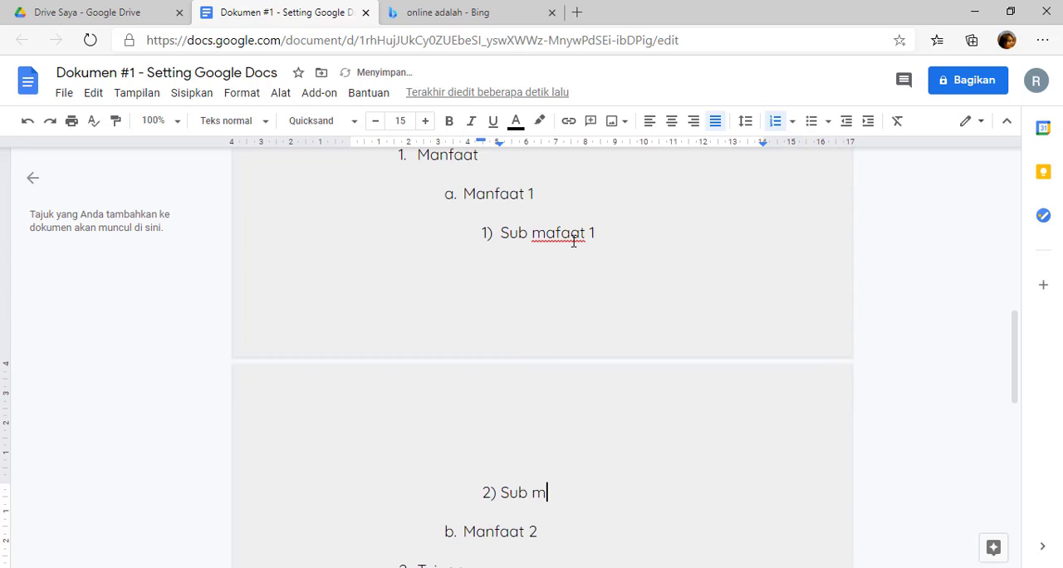
text(anfaat 2)
click(555, 233)
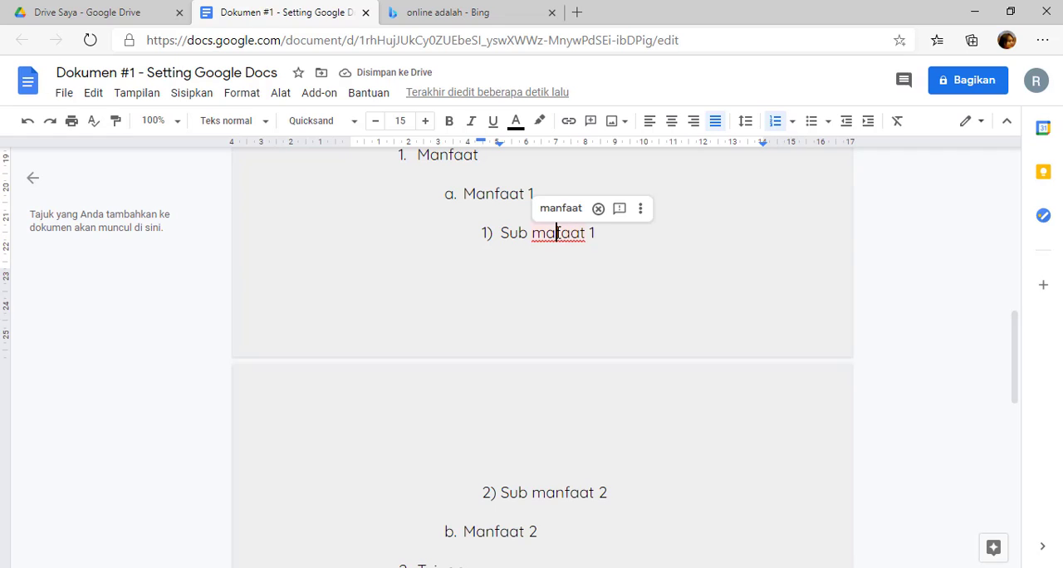
text(n)
click(647, 491)
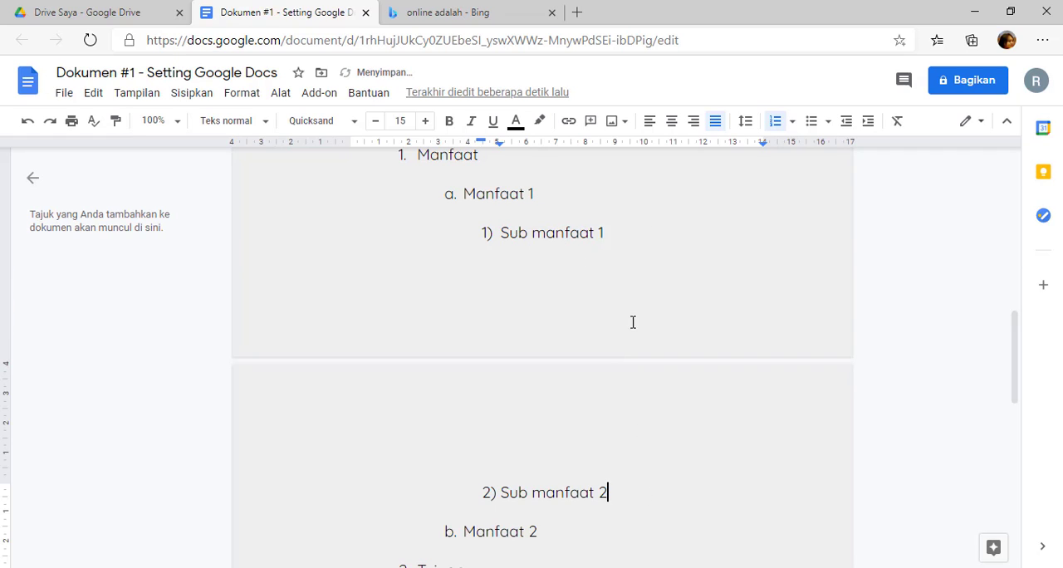
Start a deeper sublist with the marker "a)" directly below "Sub manfaat 1" and slightly reduce its first-line indent.
click(631, 236)
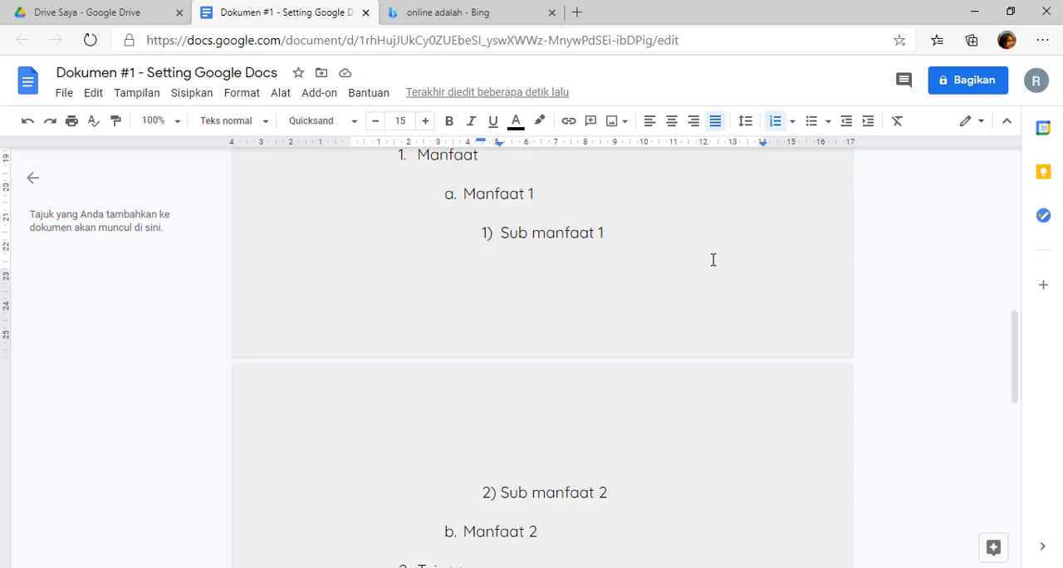
key(Return)
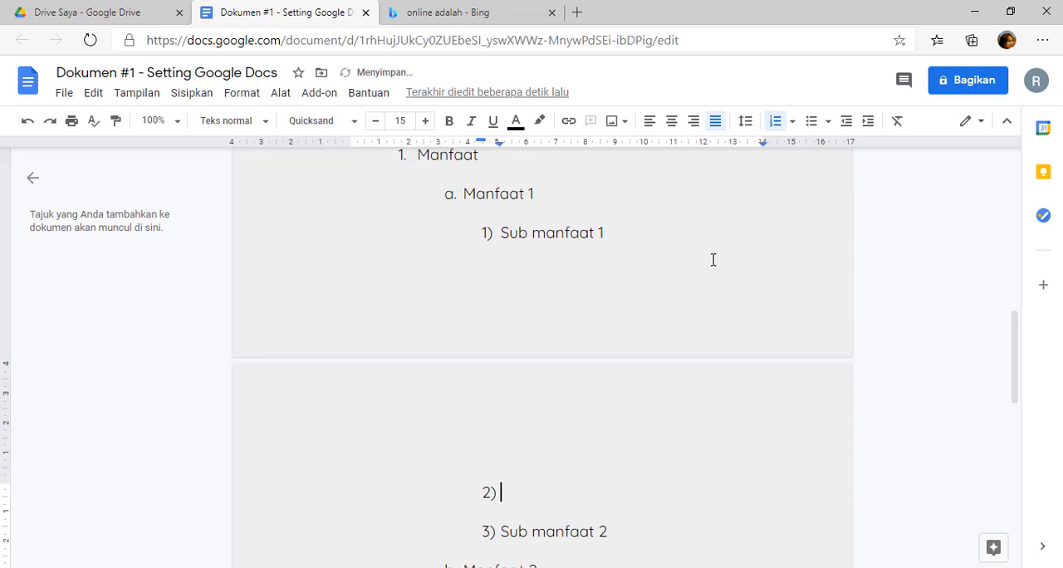
key(BackSpace)
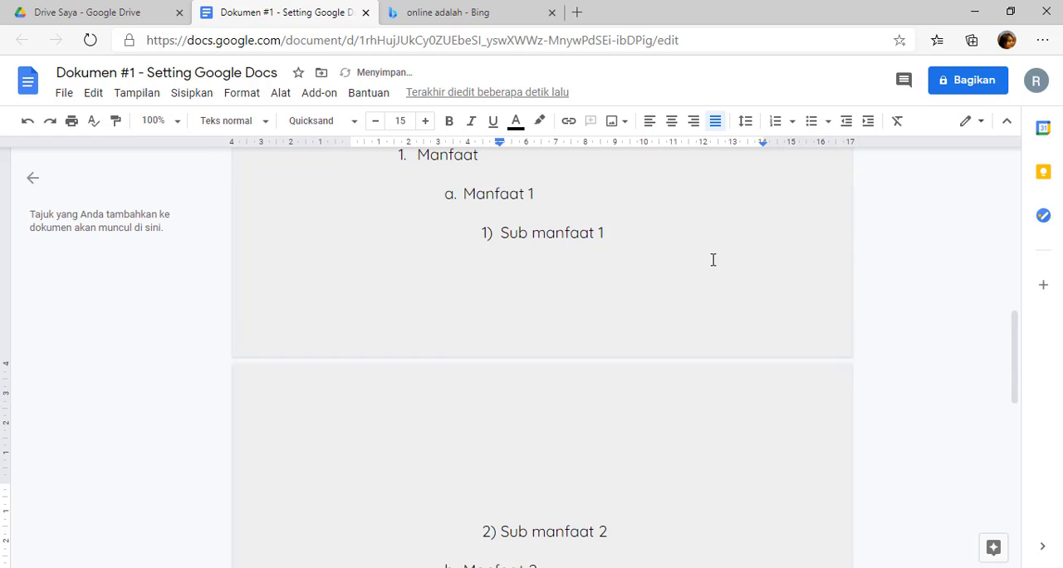
text(a))
scroll(679, 331, down, 3)
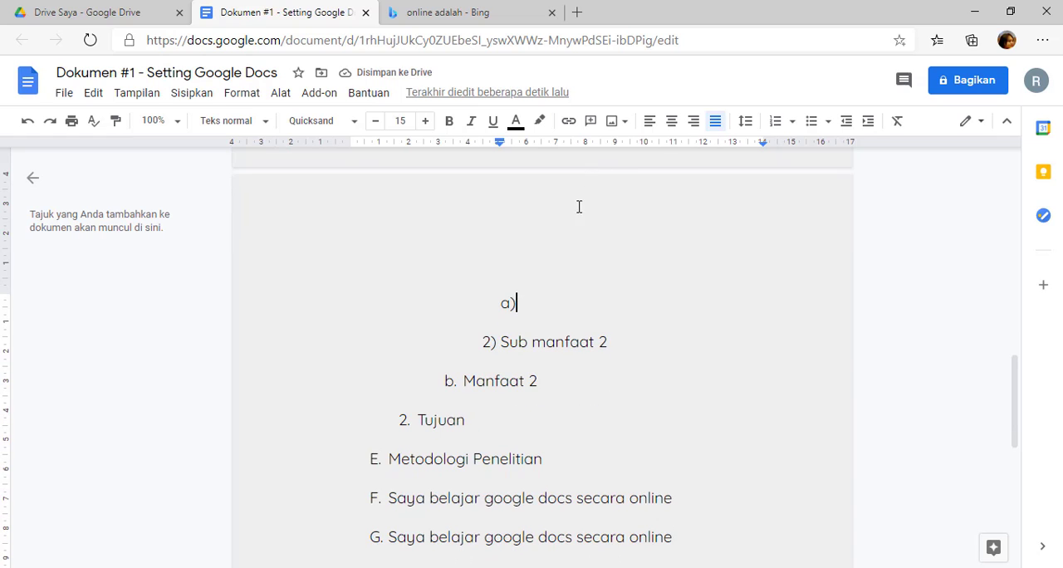
scroll(576, 206, up, 2)
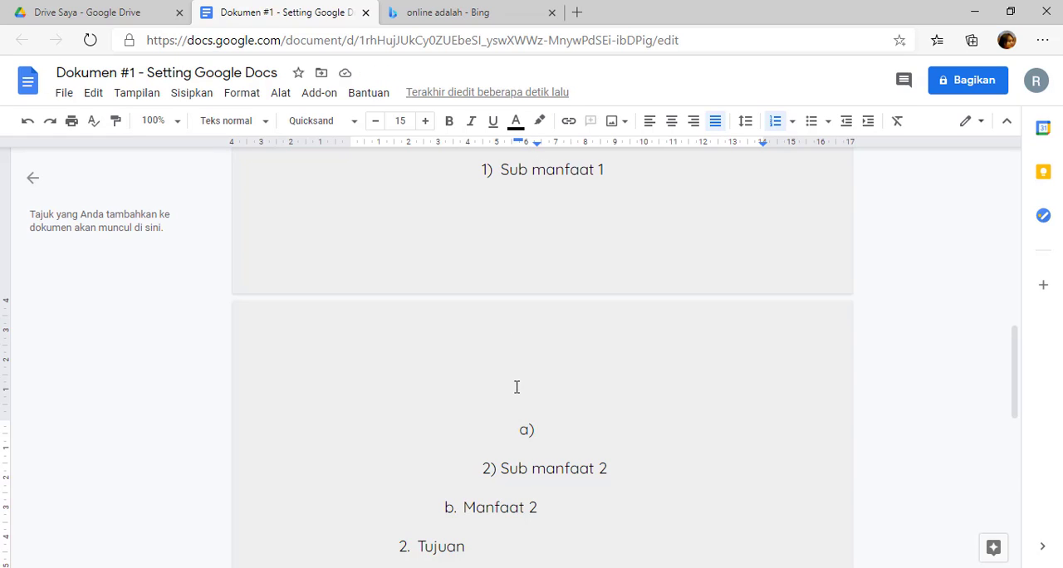
click(545, 432)
mouse_move(519, 141)
mouse_down()
mouse_move(503, 152)
mouse_move(515, 155)
mouse_up()
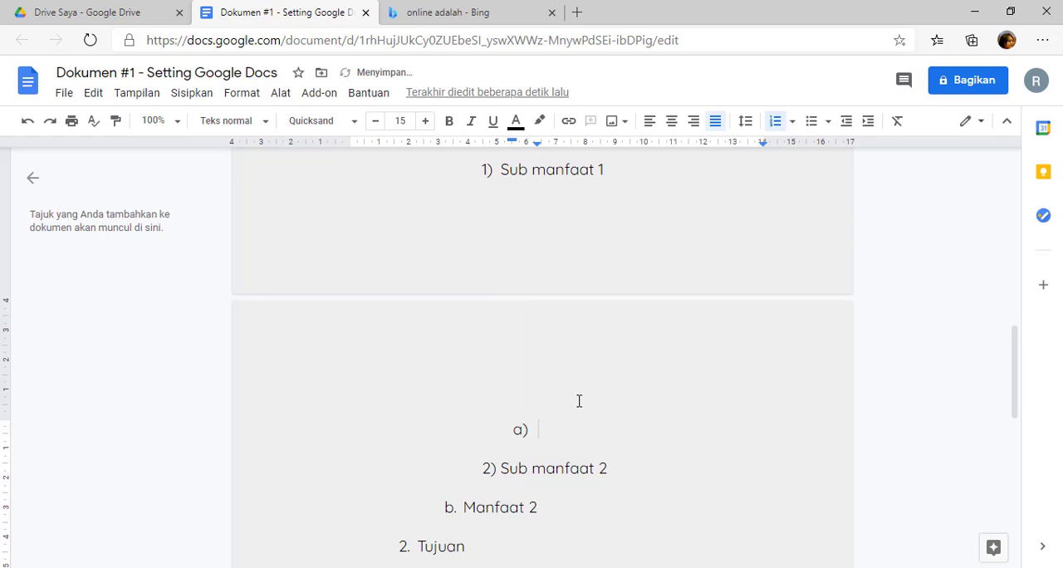
Enter "Sub sub manfaat 1" as the "a)" item and add an empty item below it.
text(Sub sub manfaat 1)
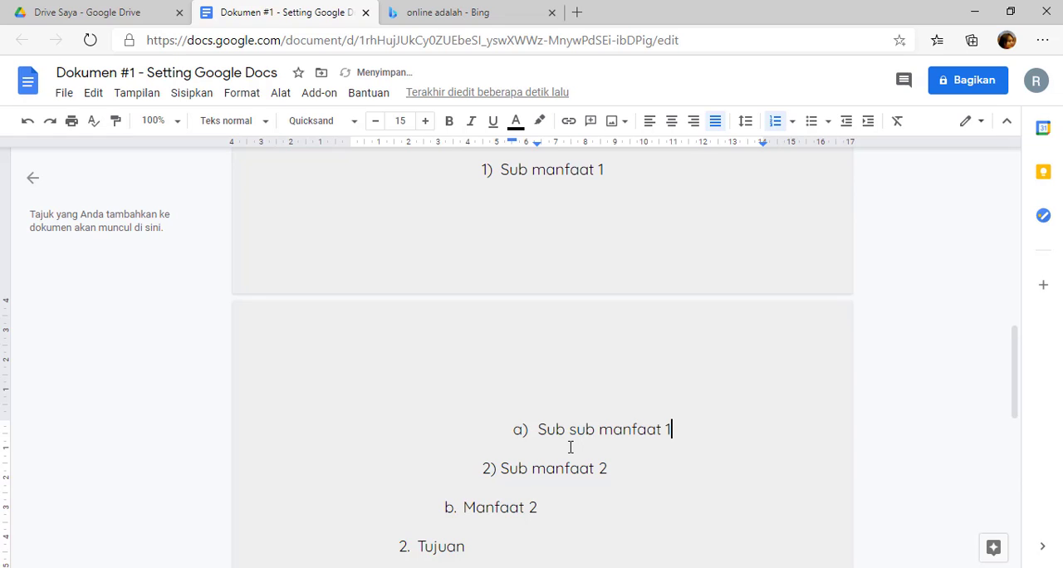
key(Return)
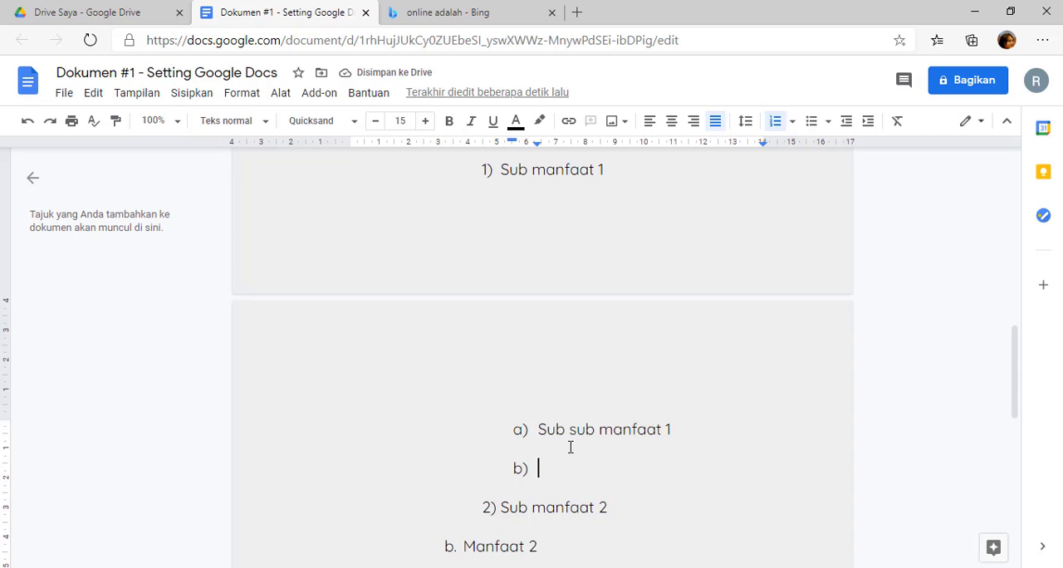
Review the numbering and indentation of all list levels, from the lettered headings down to the nested items under "Manfaat & TUjuan".
scroll(517, 361, up, 5)
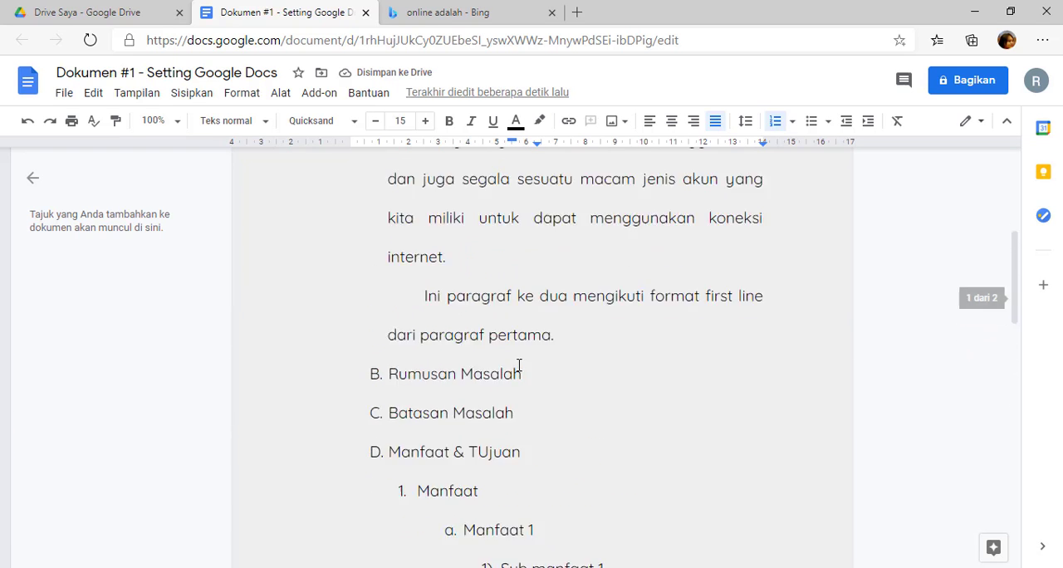
scroll(519, 365, down, 2)
scroll(519, 366, down, 7)
scroll(516, 365, up, 4)
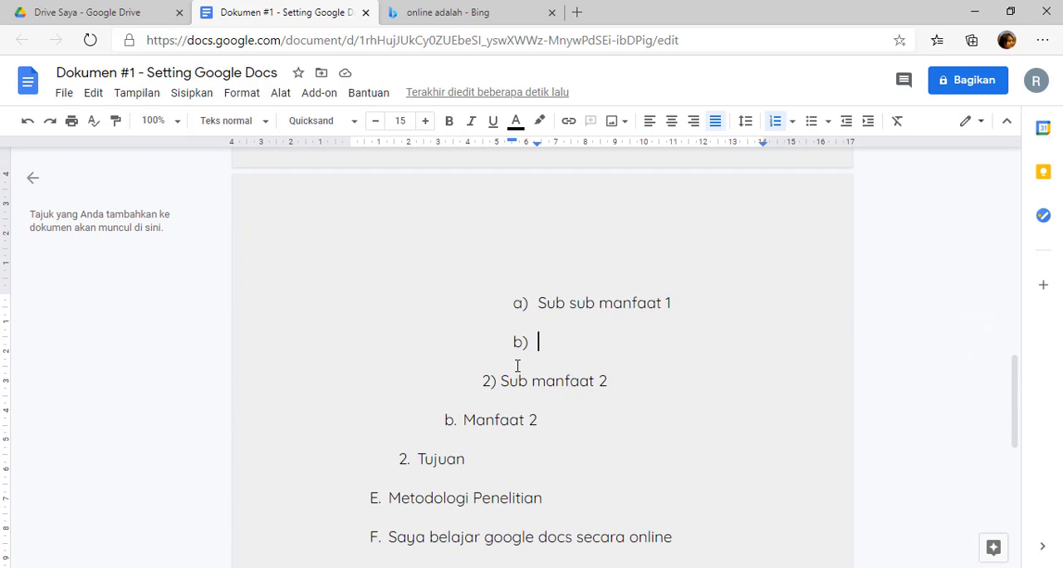
scroll(518, 365, down, 4)
click(389, 249)
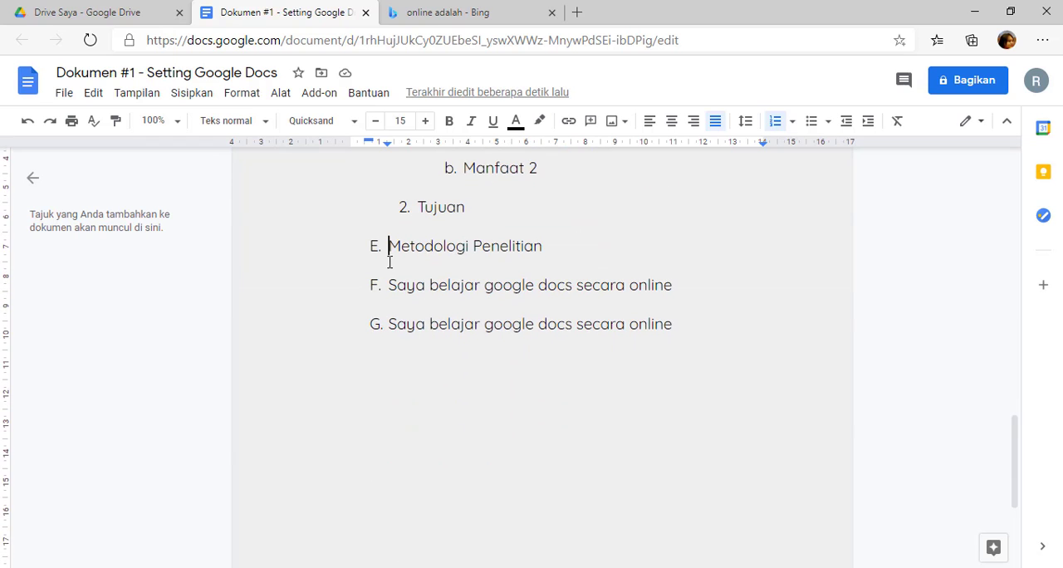
scroll(407, 291, up, 1)
scroll(421, 310, up, 7)
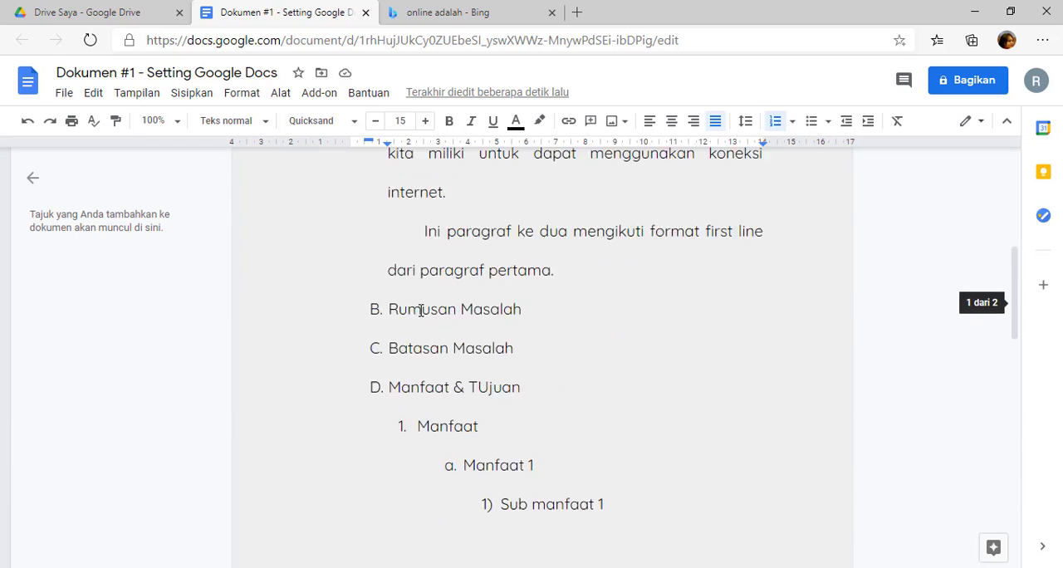
scroll(421, 310, down, 8)
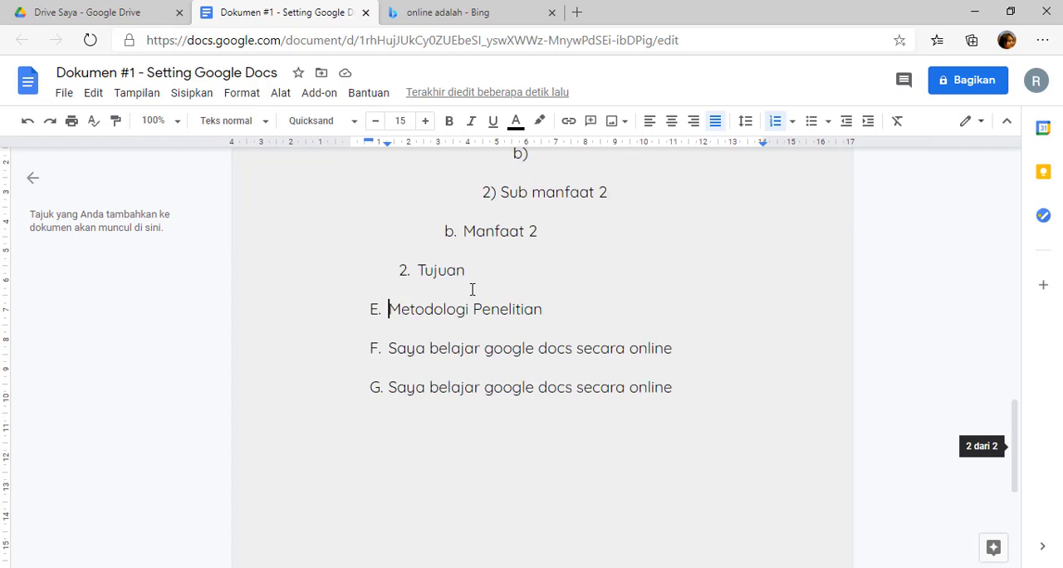
scroll(432, 303, up, 8)
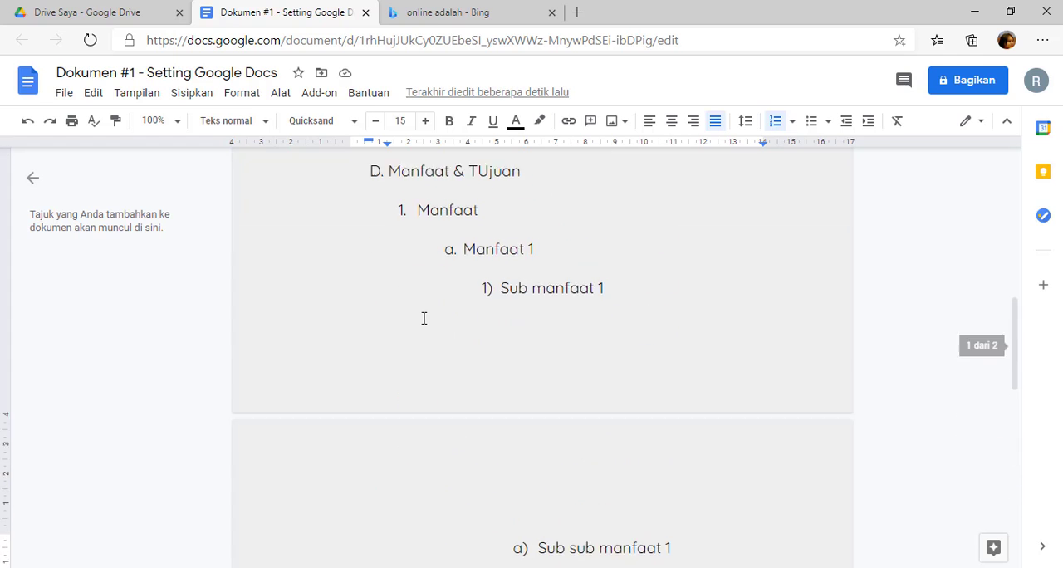
scroll(377, 313, up, 3)
click(383, 174)
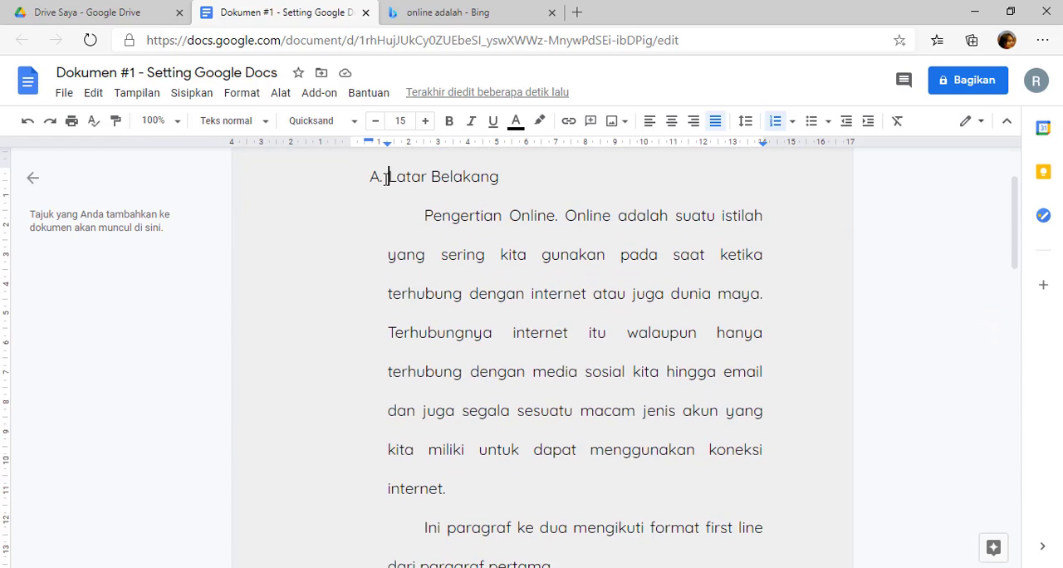
scroll(413, 341, down, 5)
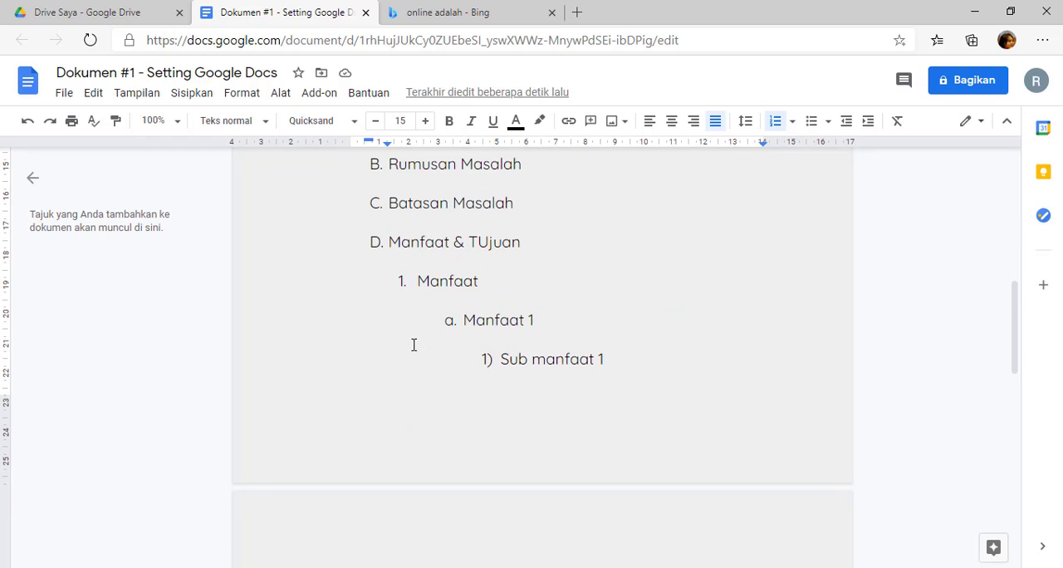
scroll(407, 324, up, 1)
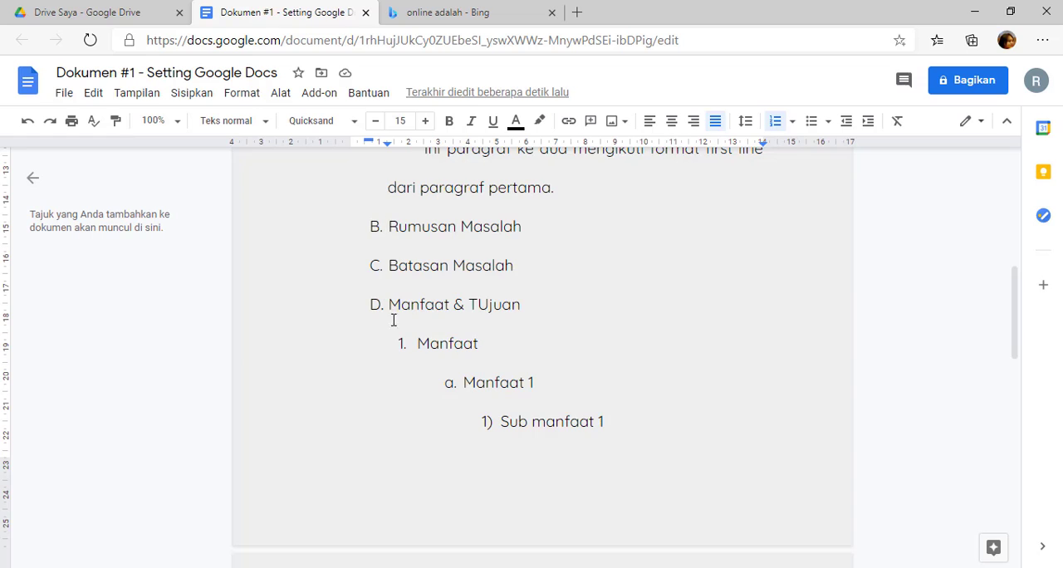
scroll(414, 226, down, 3)
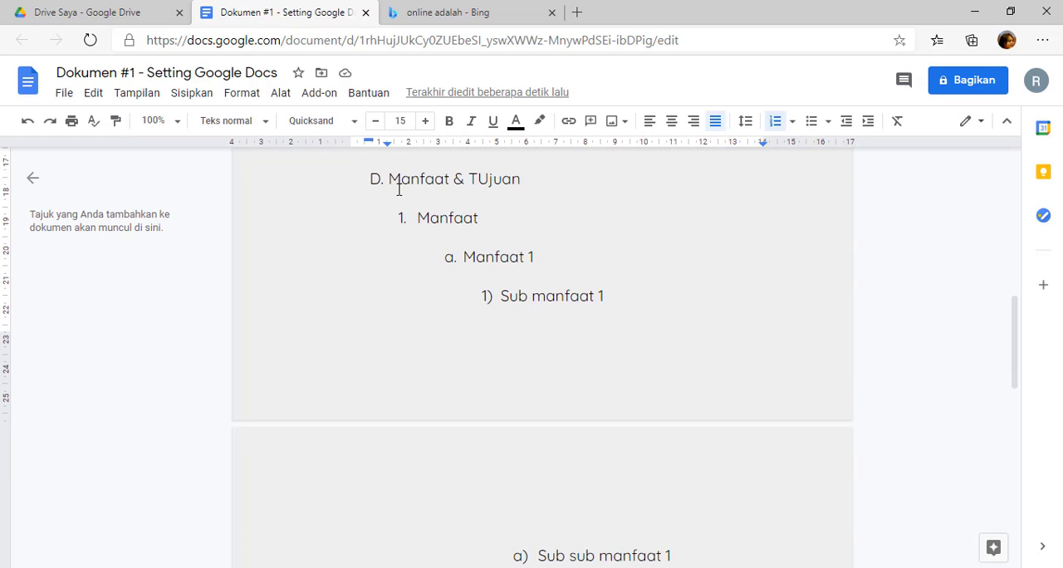
Reduce the indentation of "Manfaat 1" and "Sub manfaat 1" so each level sits closer to its parent item.
click(373, 181)
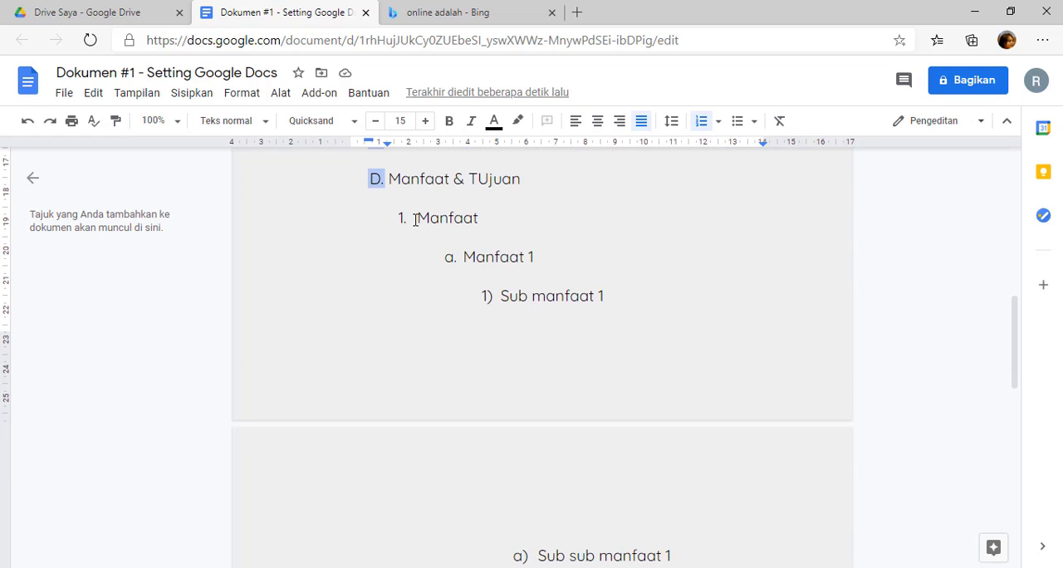
click(416, 220)
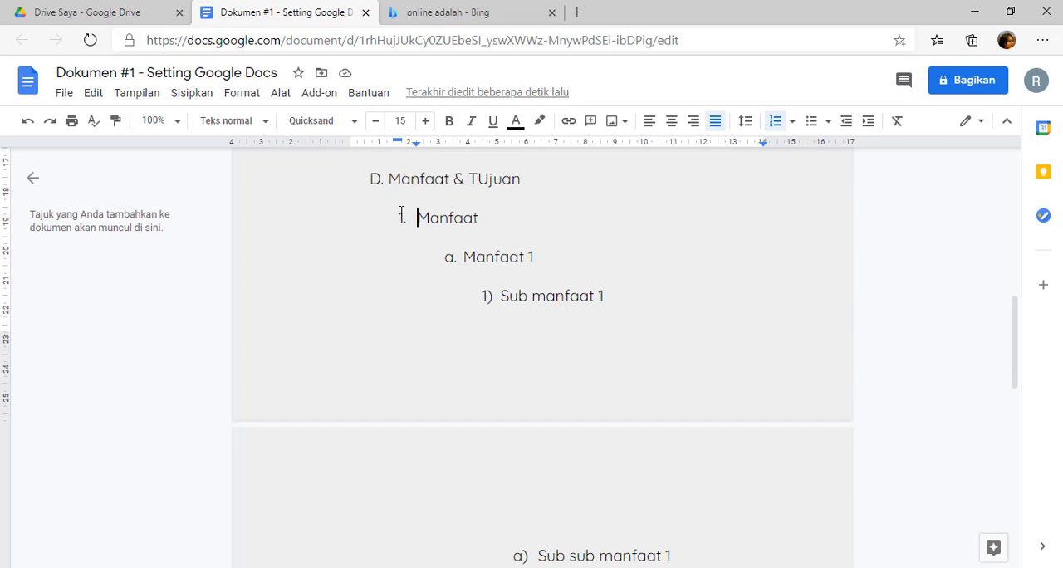
click(468, 261)
mouse_move(461, 150)
mouse_down()
mouse_move(446, 156)
mouse_move(476, 146)
mouse_up()
click(501, 297)
scroll(389, 241, up, 2)
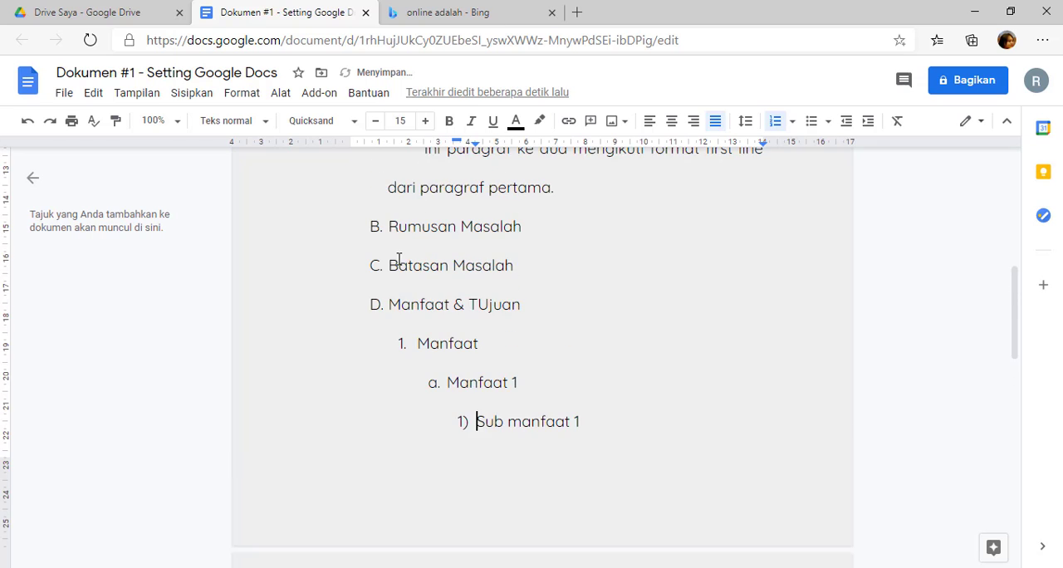
Compare the alignment of the lettered headings B to E, from "Rumusan Masalah" to "Metodologi Penelitian".
click(388, 306)
scroll(391, 309, down, 8)
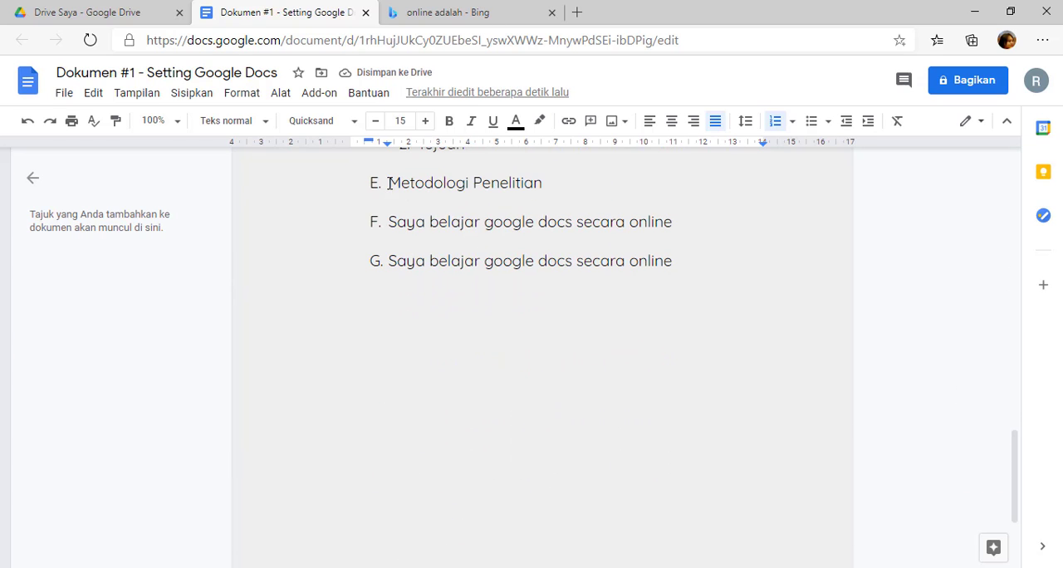
click(388, 183)
scroll(375, 271, up, 3)
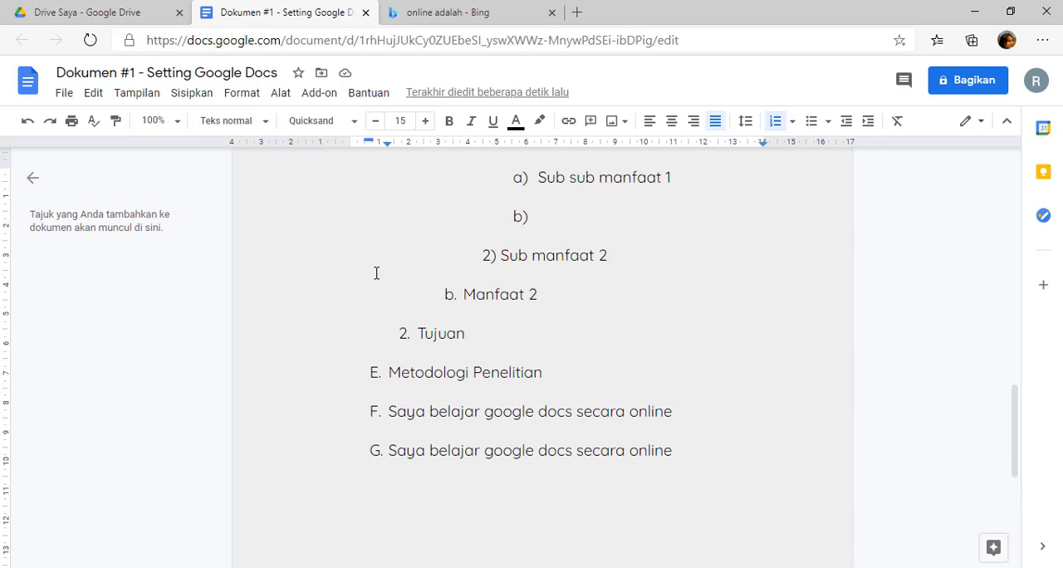
scroll(382, 369, up, 5)
click(389, 305)
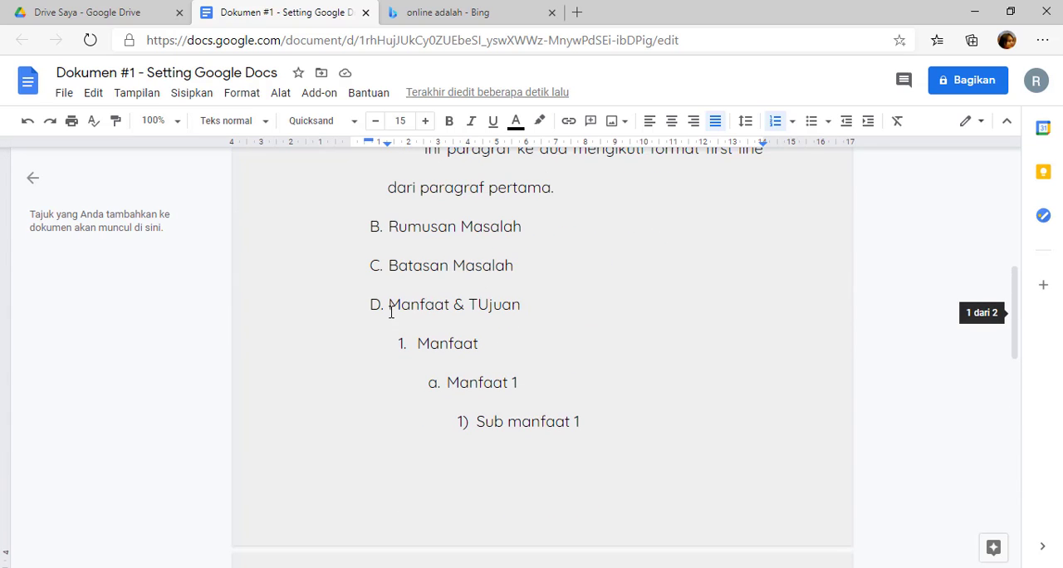
click(390, 271)
click(389, 305)
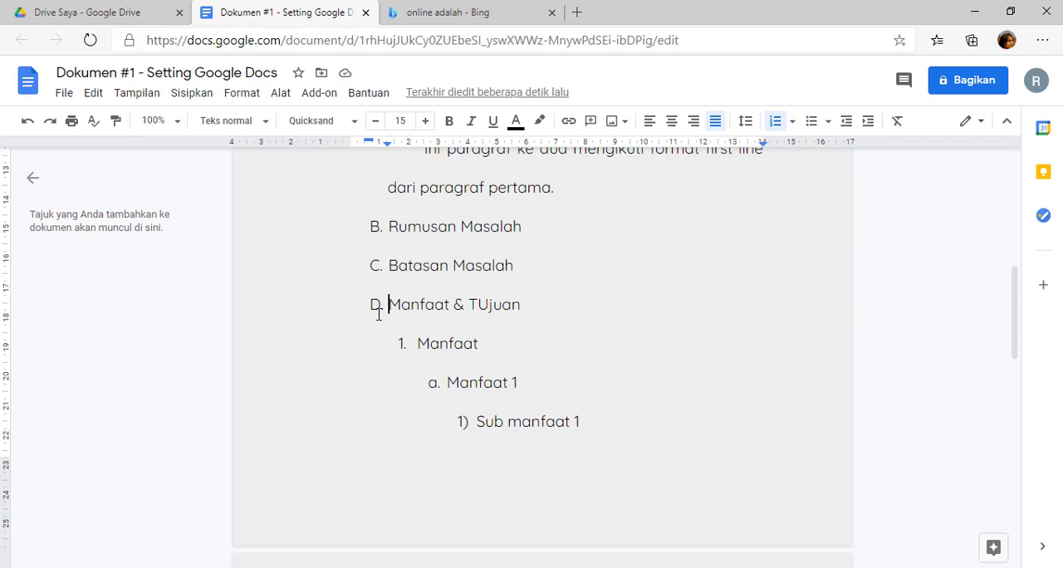
scroll(371, 325, down, 6)
scroll(371, 325, up, 5)
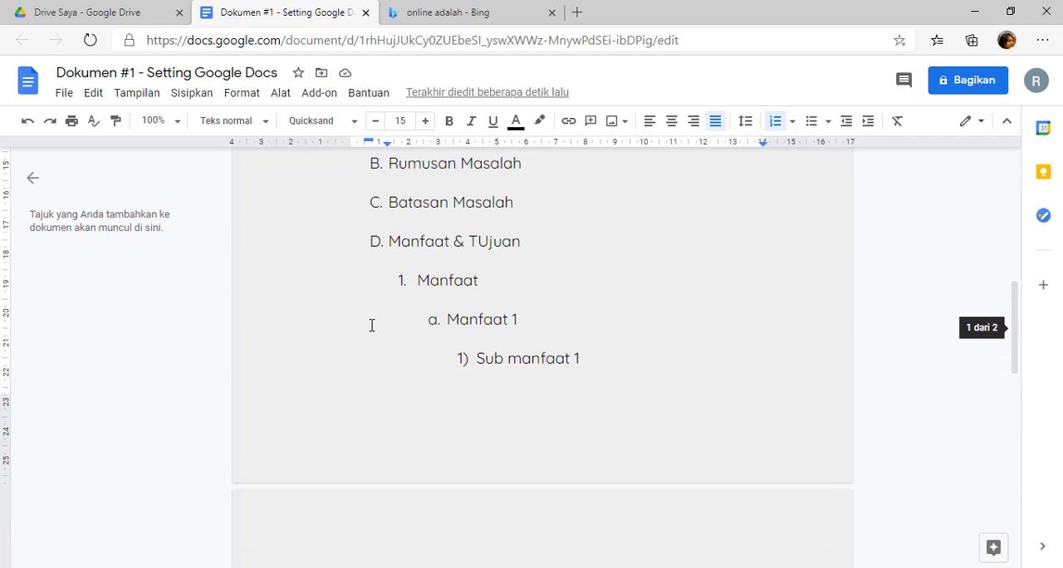
click(388, 204)
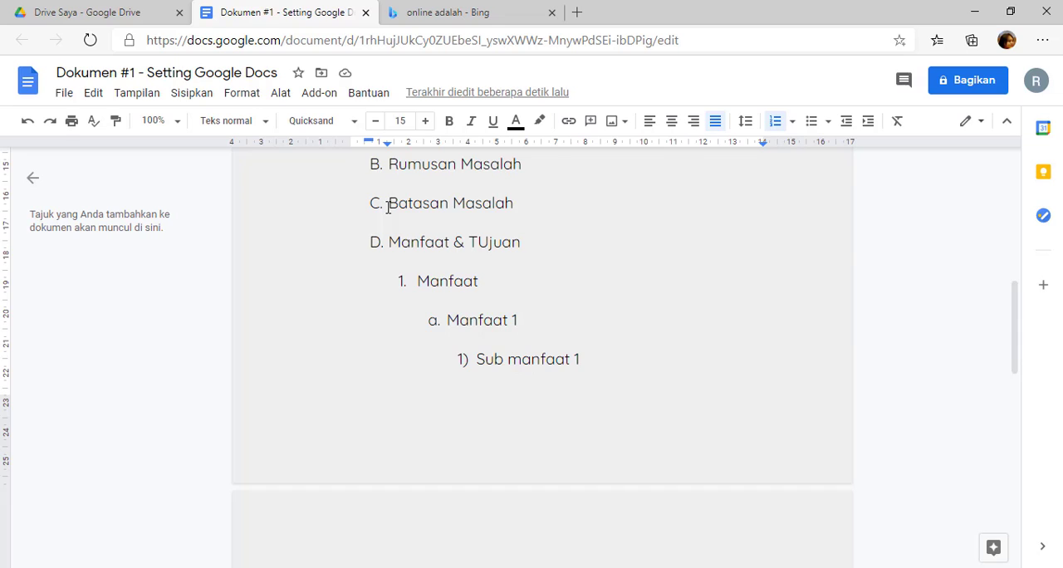
click(391, 239)
click(387, 165)
Copy the formatting of heading D, "Manfaat & TUjuan", onto the "Metodologi Penelitian" heading.
click(390, 243)
click(120, 124)
scroll(295, 270, down, 5)
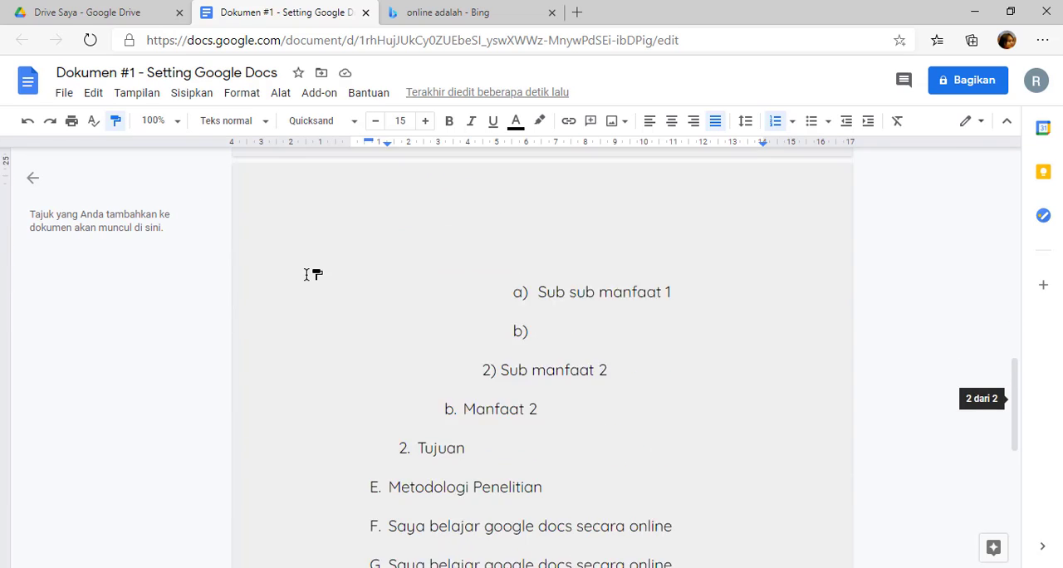
scroll(296, 284, down, 3)
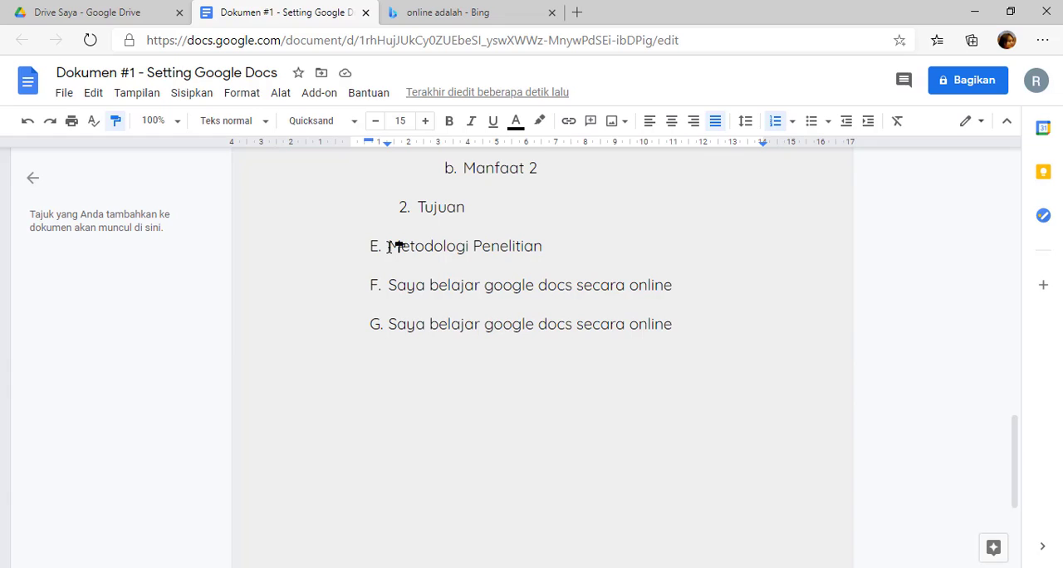
click(393, 246)
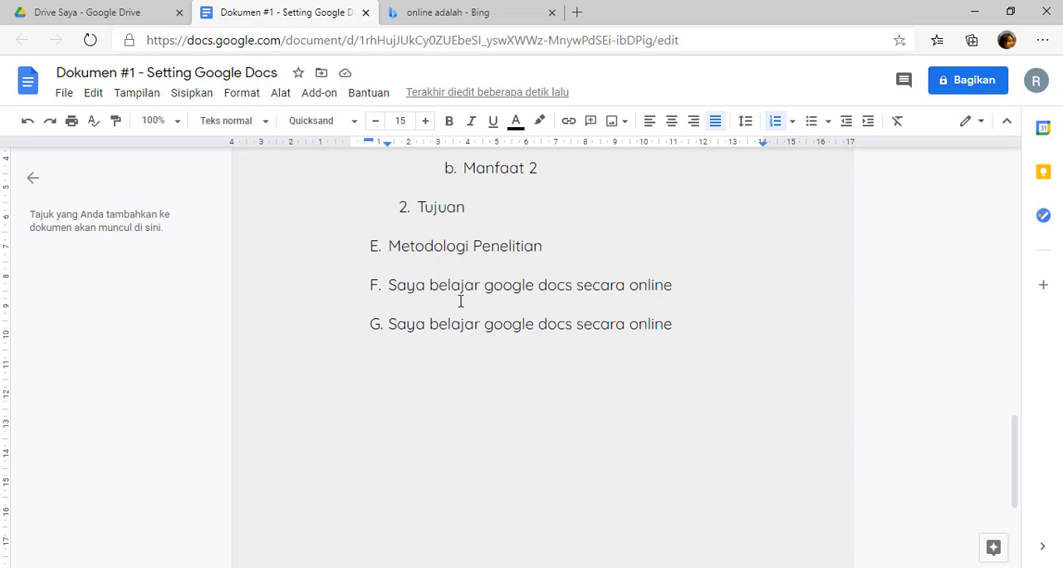
Remove the list letters from "Metodologi Penelitian" and the two lines below it, and number "Metodologi Penelitian" as "3.".
key(BackSpace)
key(Down)
key(BackSpace)
key(Down)
key(BackSpace)
key(Up)
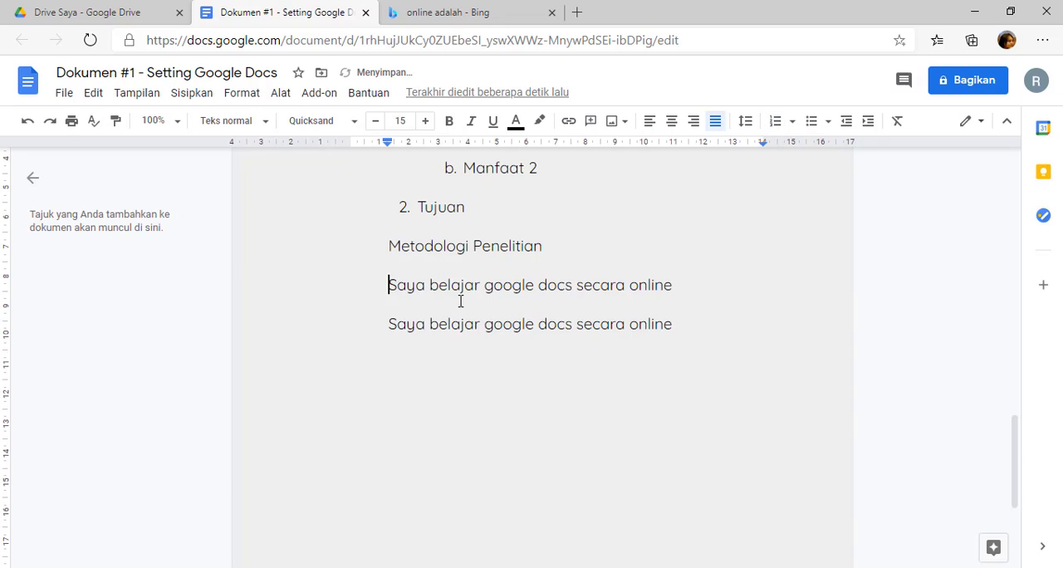
key(Up)
text(3.)
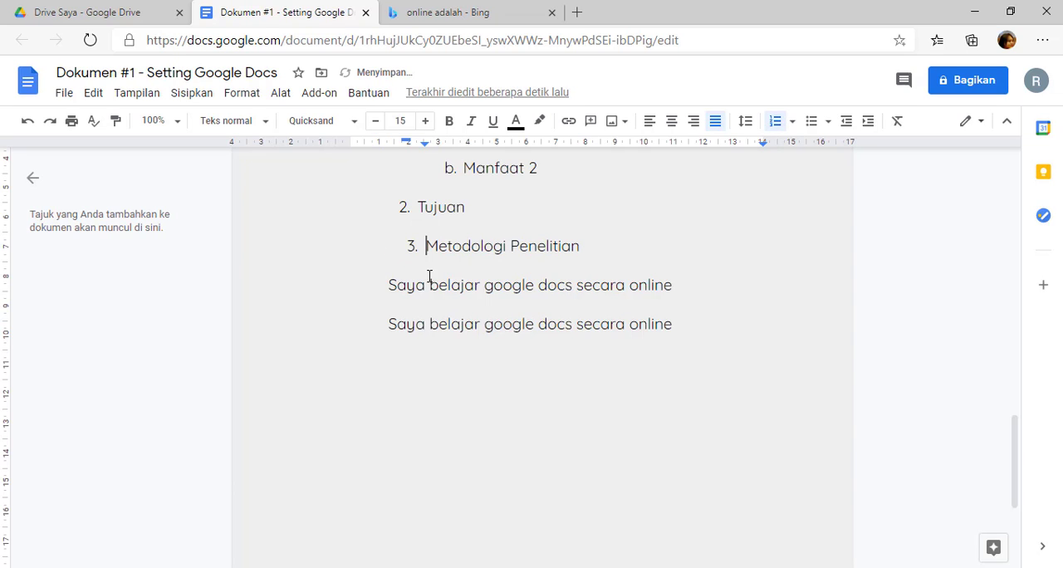
Turn the numbered "Metodologi Penelitian" item back into lettered heading E by painting the format of "Manfaat & TUjuan" onto it.
scroll(431, 299, up, 3)
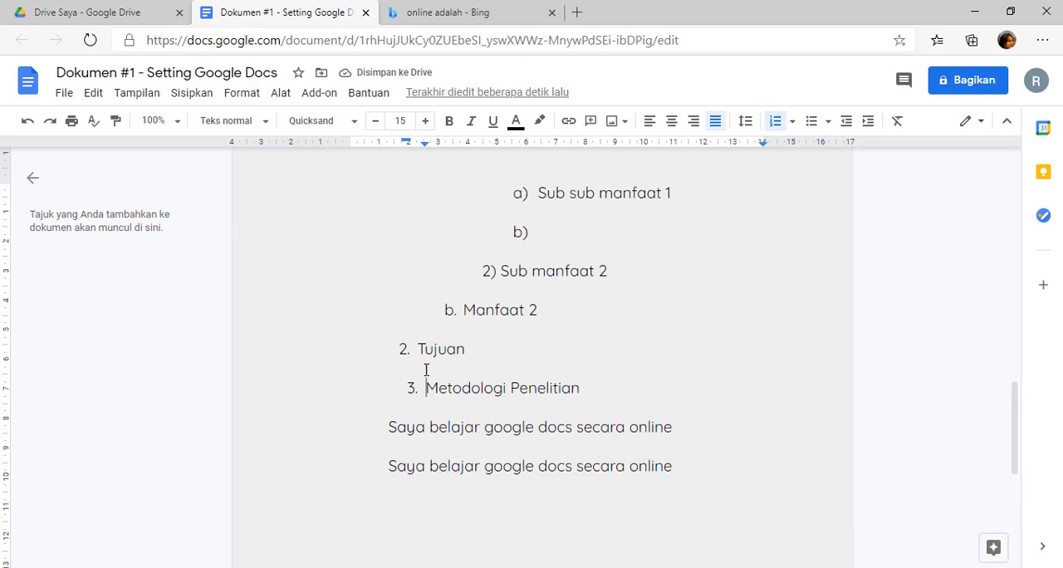
scroll(427, 369, up, 5)
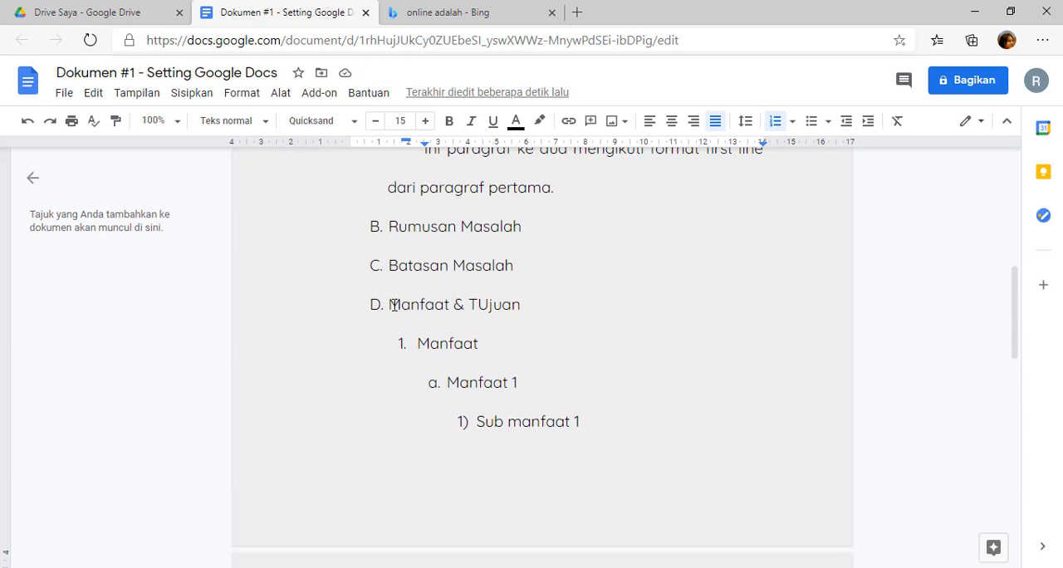
click(391, 305)
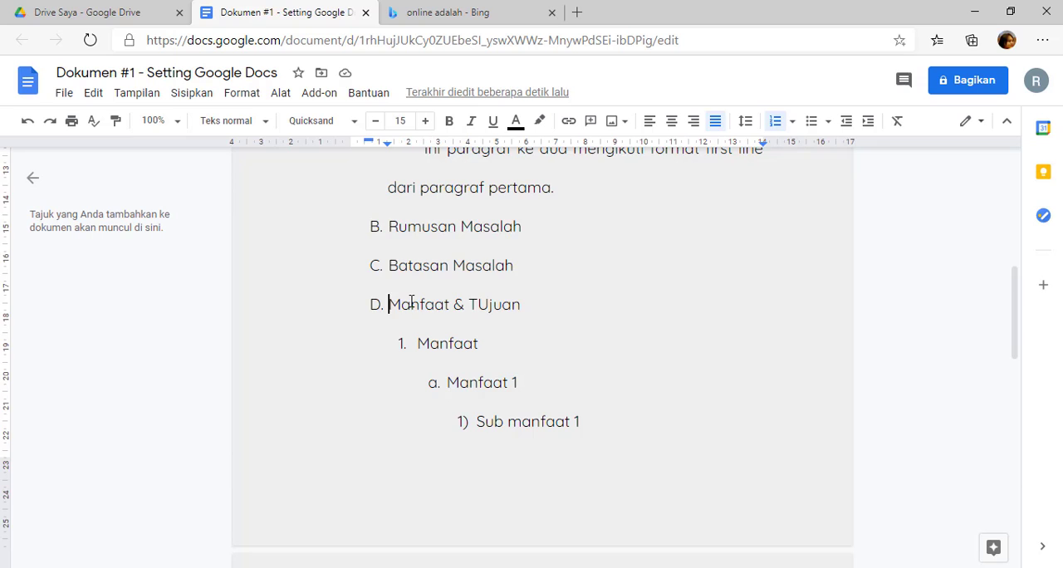
scroll(400, 301, down, 10)
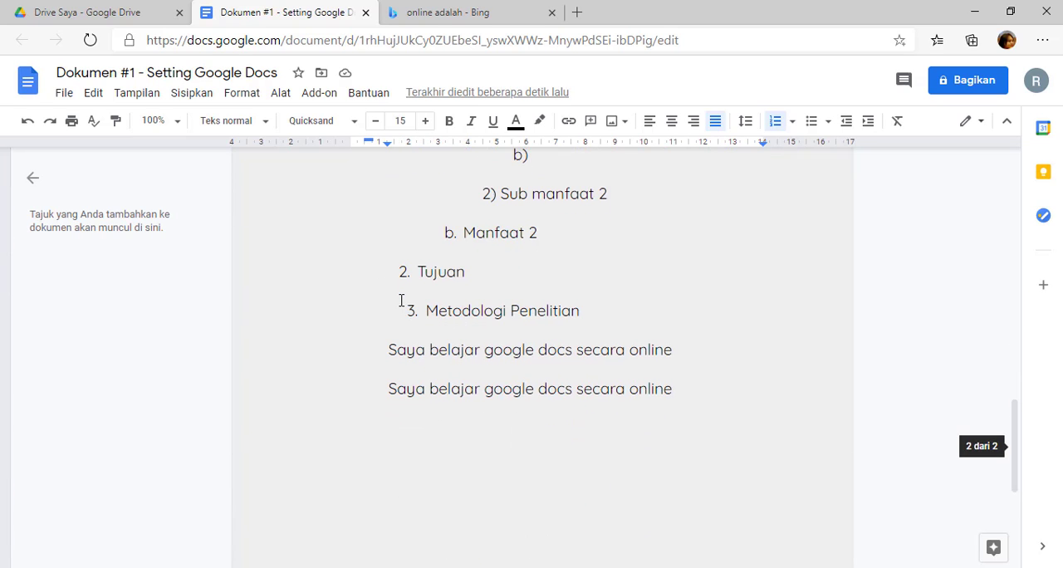
click(123, 125)
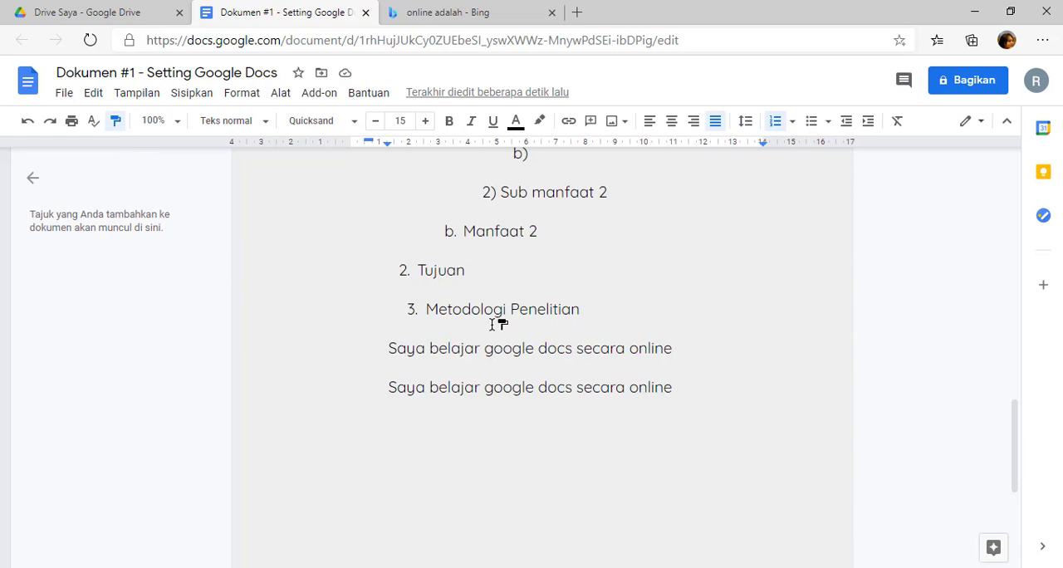
click(426, 309)
click(426, 310)
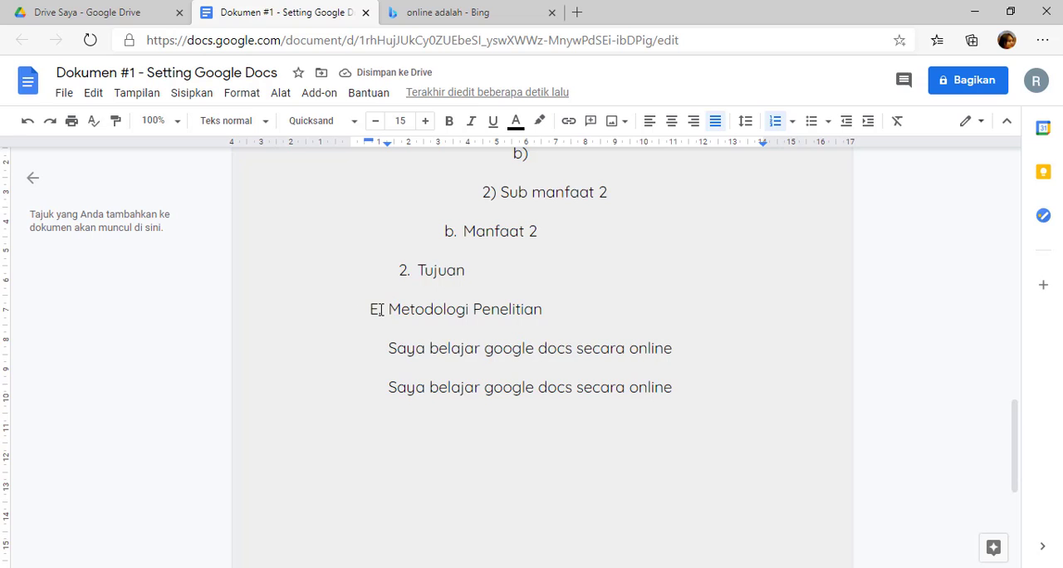
With the cursor in the first body paragraph under "Latar Belakang", examine the available text styles, font size changes and capitalization options.
scroll(379, 309, up, 6)
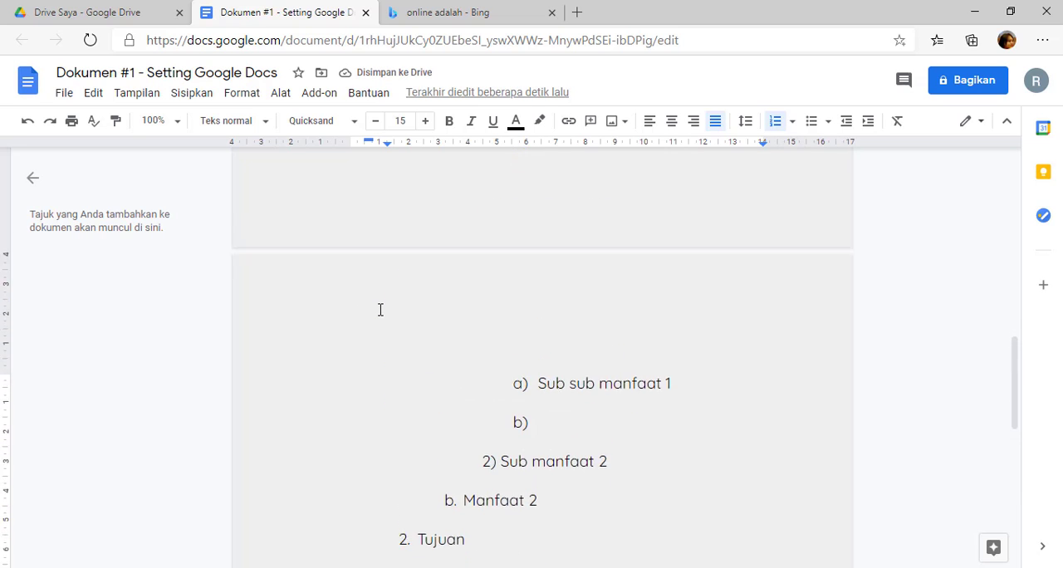
click(383, 303)
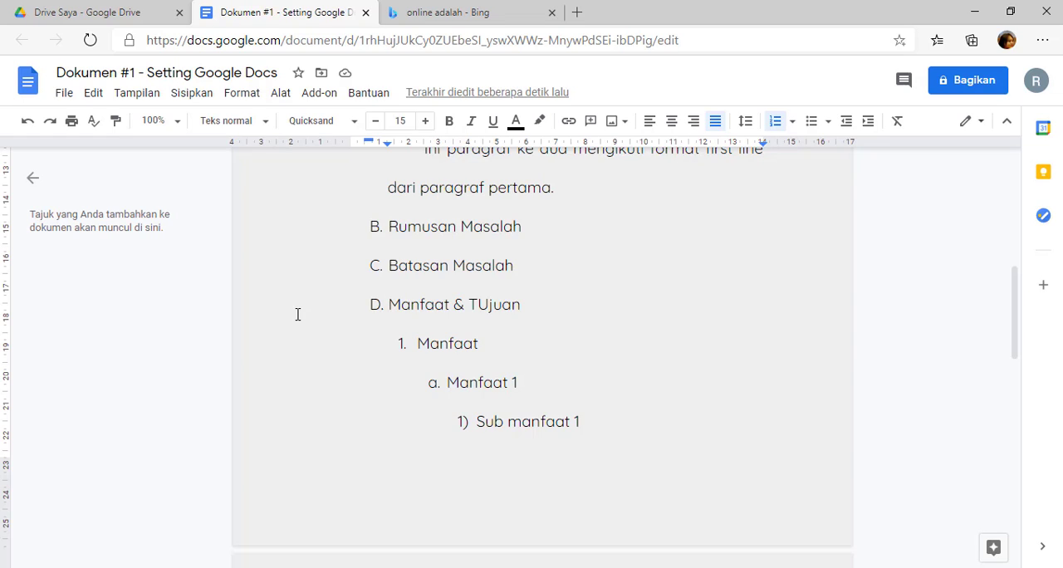
scroll(695, 542, up, 4)
click(442, 285)
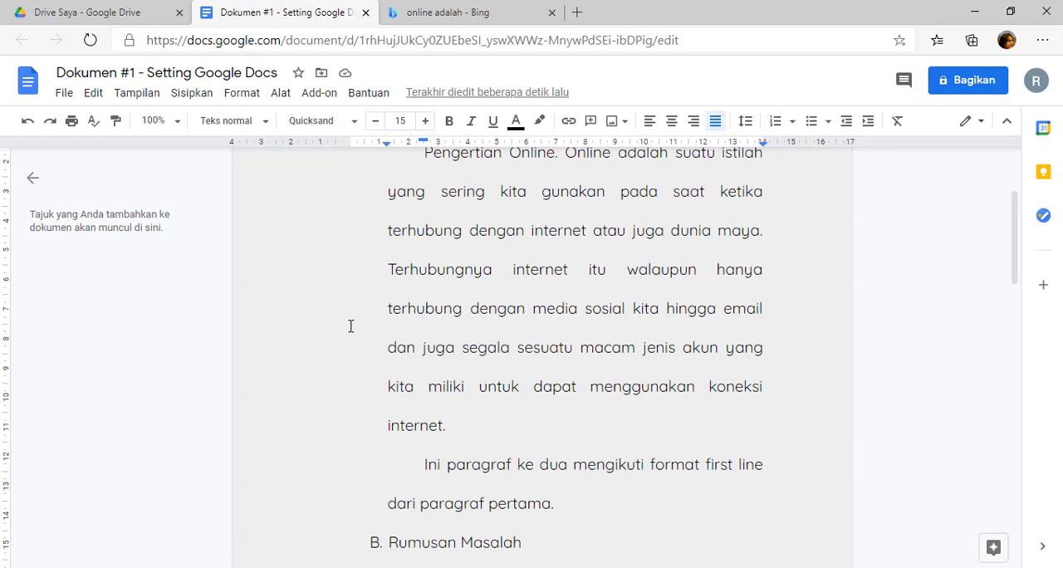
click(240, 96)
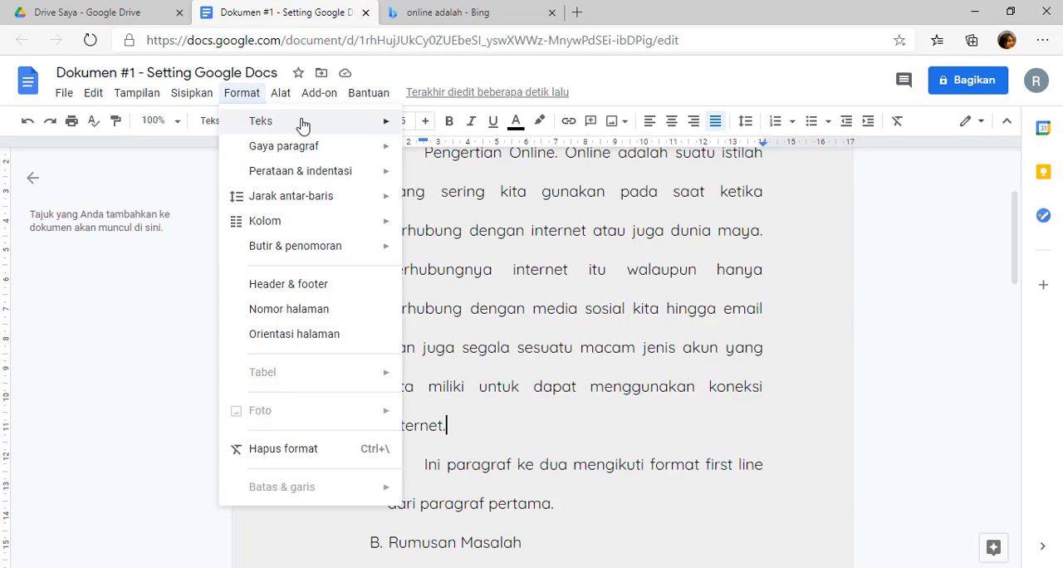
mouse_move(359, 130)
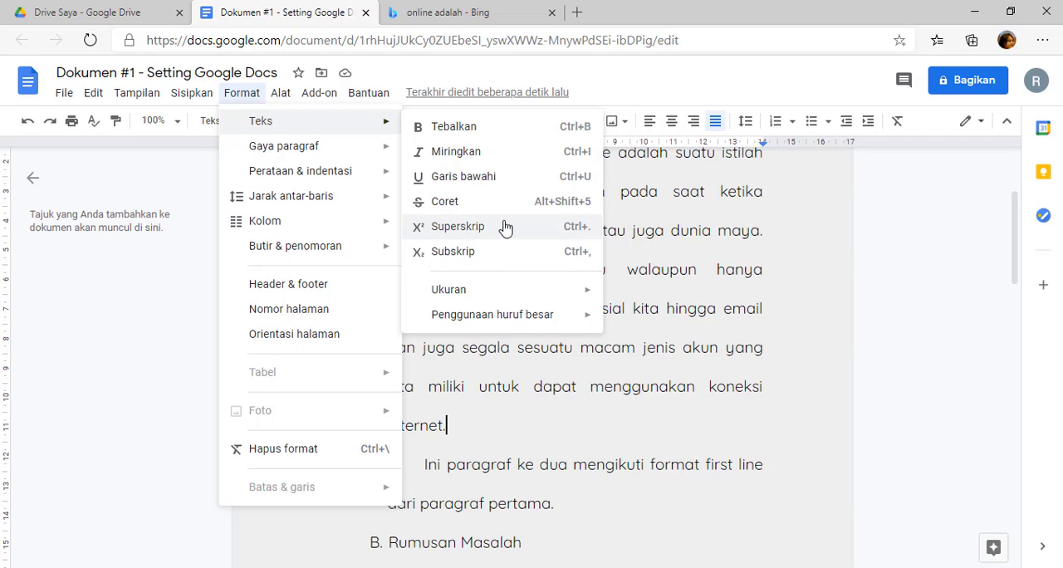
mouse_move(500, 296)
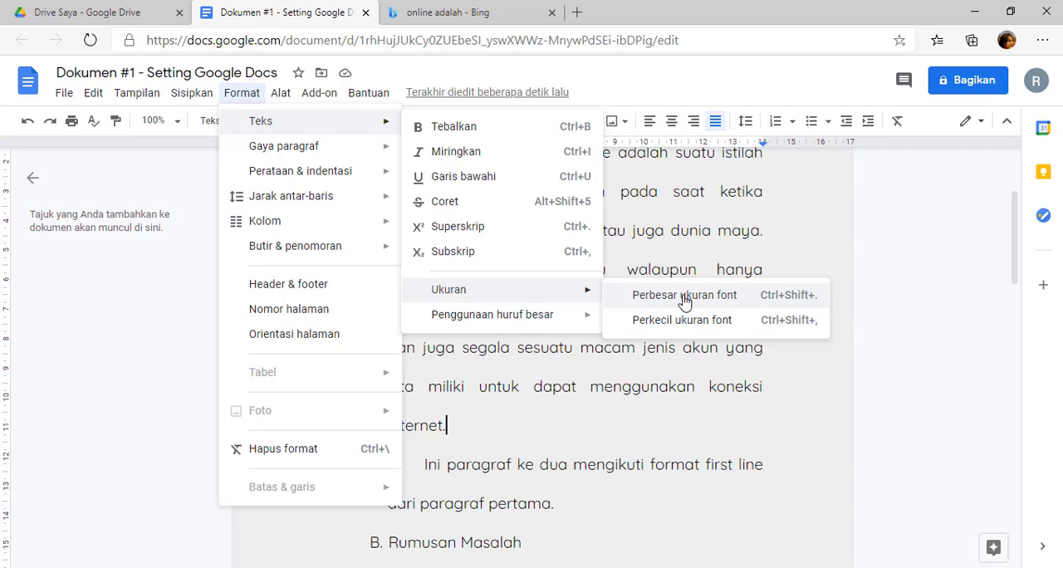
mouse_move(525, 325)
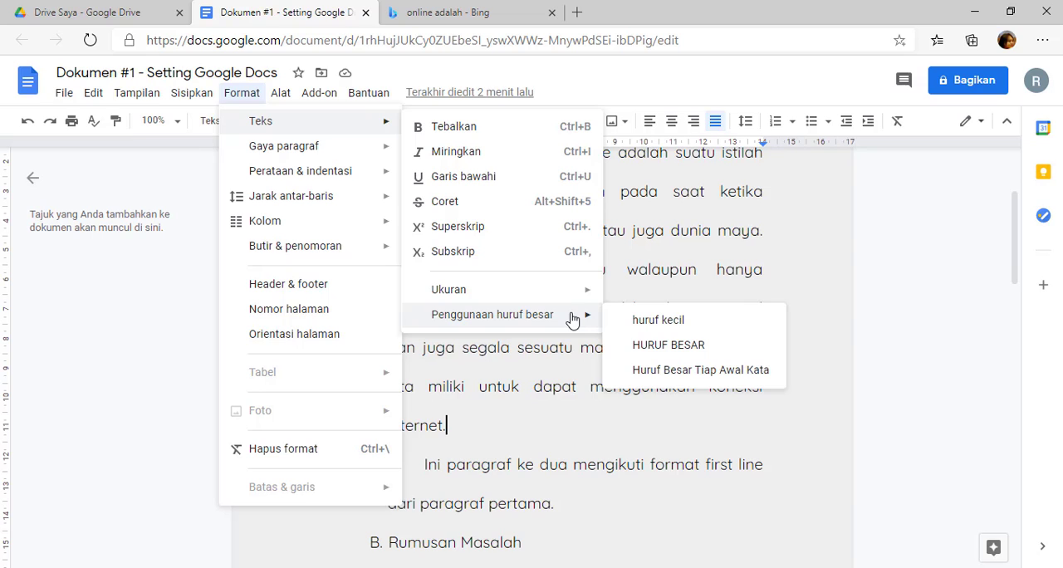
click(512, 384)
scroll(513, 385, down, 2)
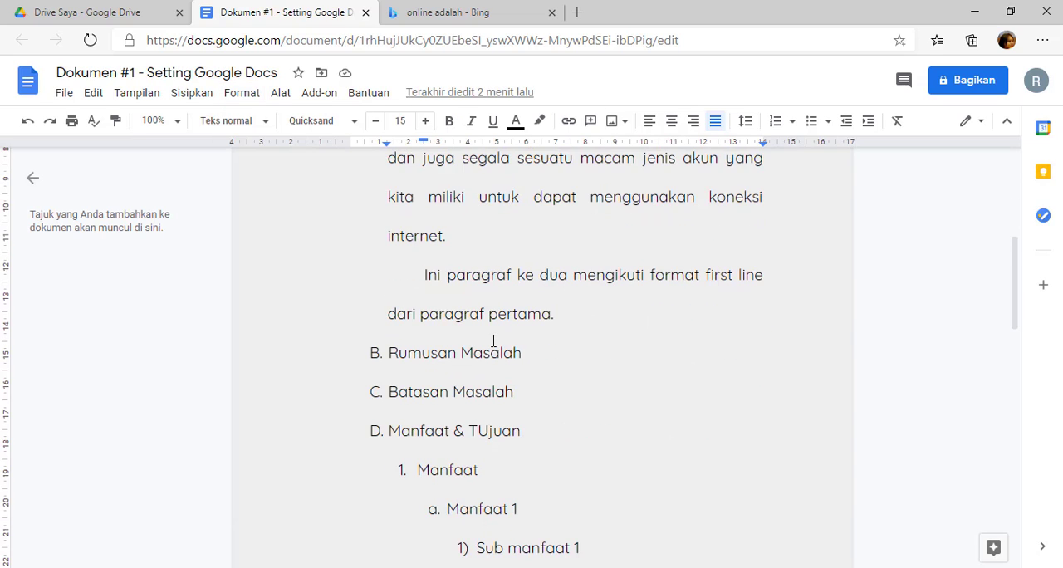
scroll(494, 341, up, 3)
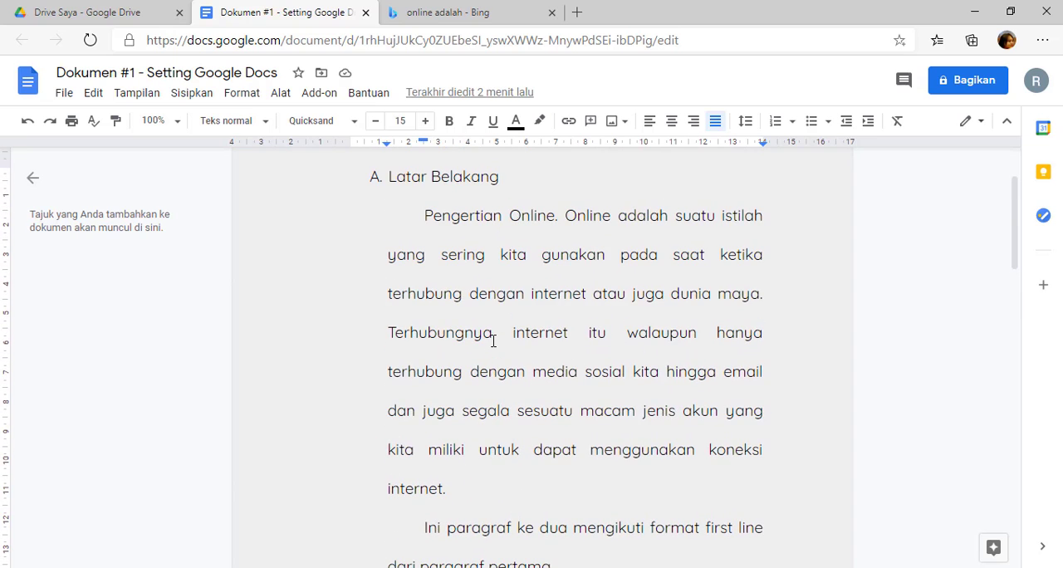
scroll(494, 340, down, 1)
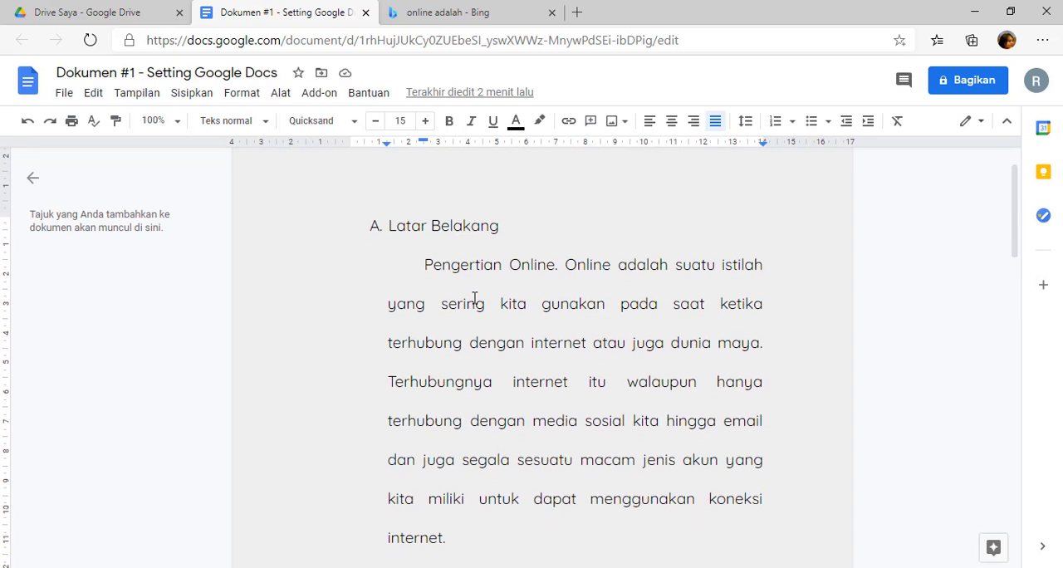
drag(424, 264, 571, 263)
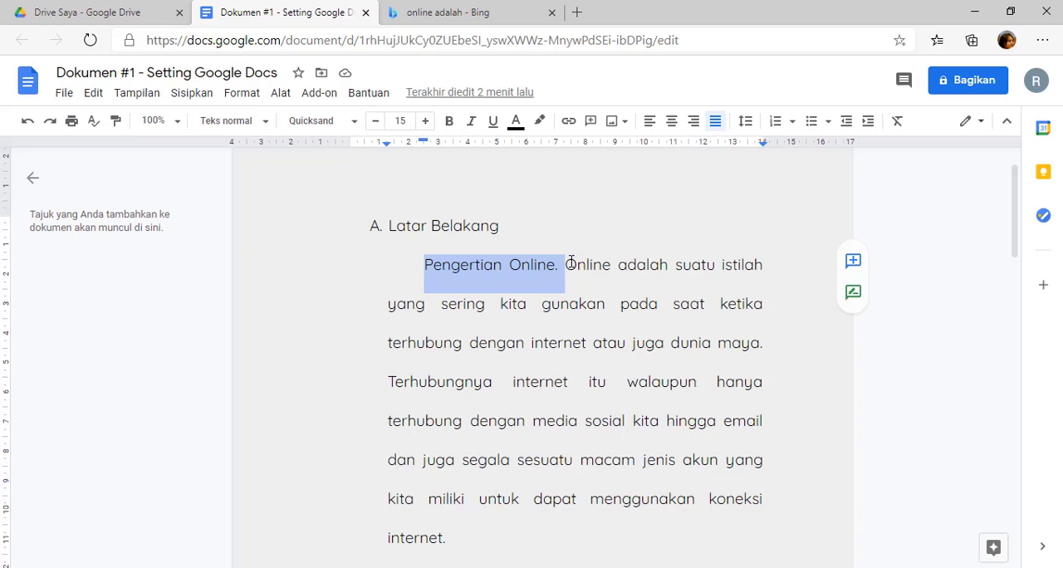
click(495, 316)
scroll(427, 275, down, 3)
scroll(457, 280, up, 2)
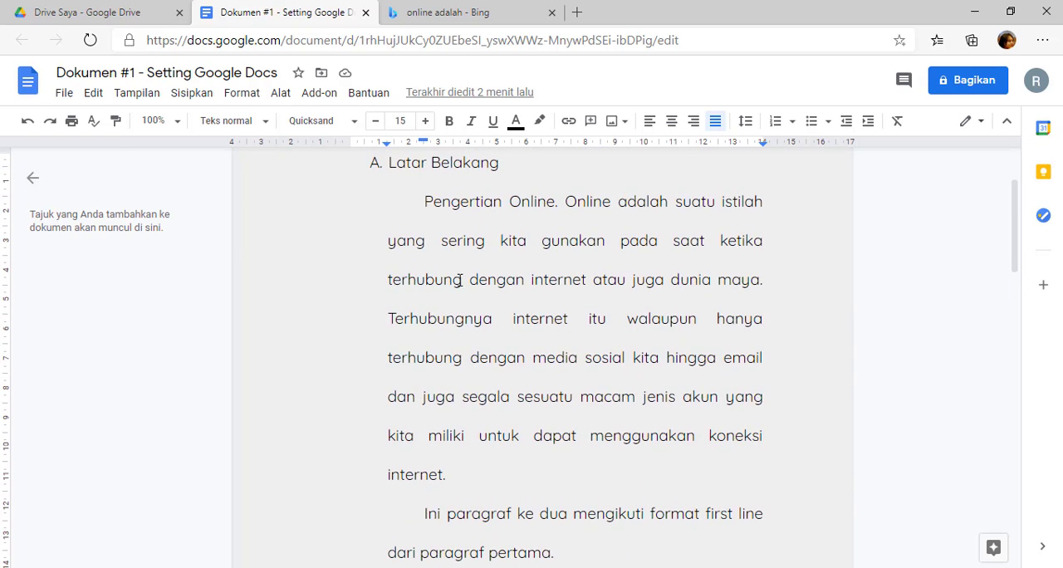
Capitalize the first letter of every word in the first "Saya belajar google docs secara online" line under "Metodologi Penelitian".
scroll(458, 280, down, 12)
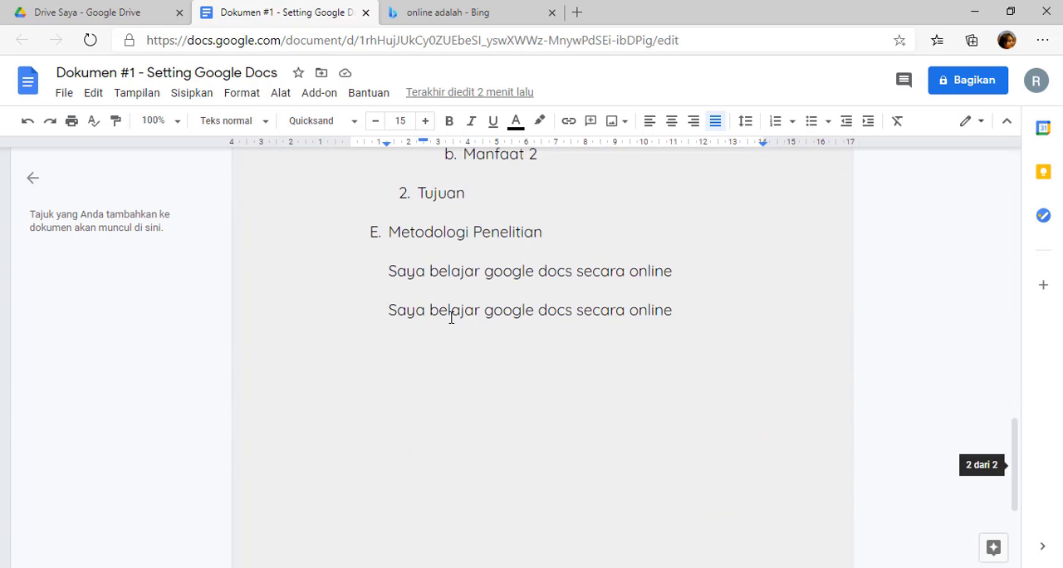
drag(389, 271, 674, 283)
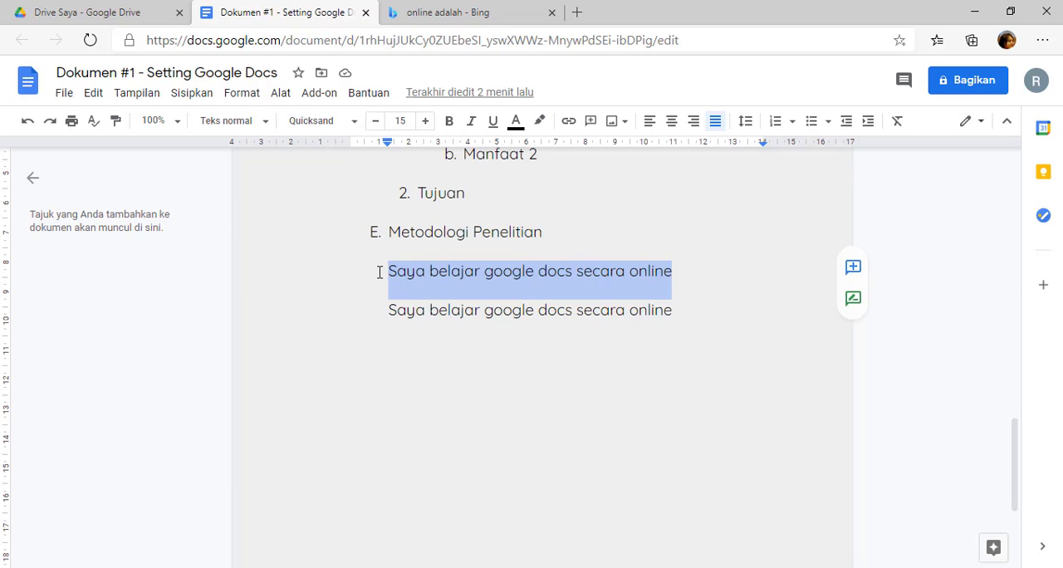
drag(381, 272, 682, 275)
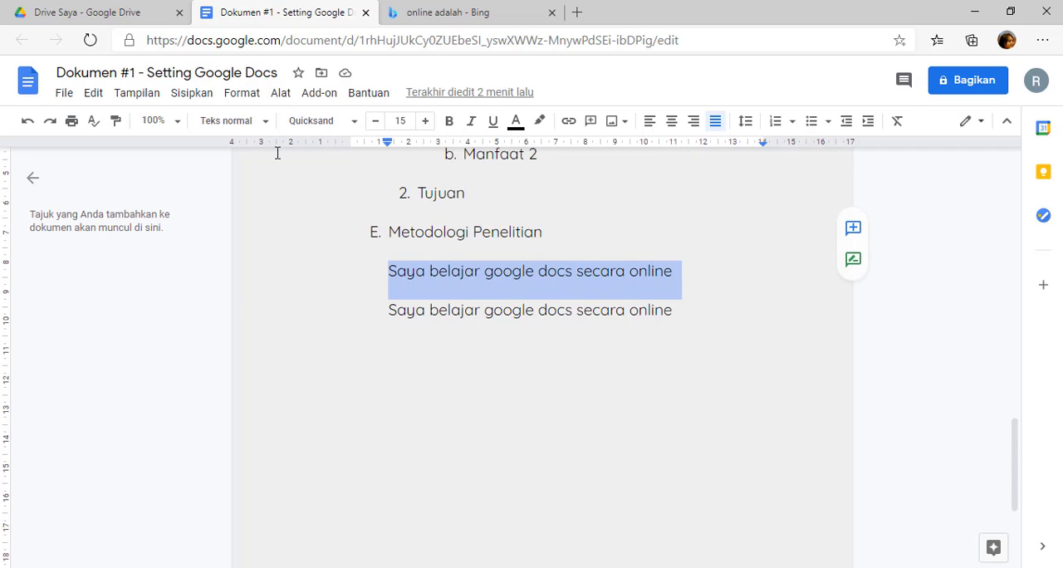
click(235, 97)
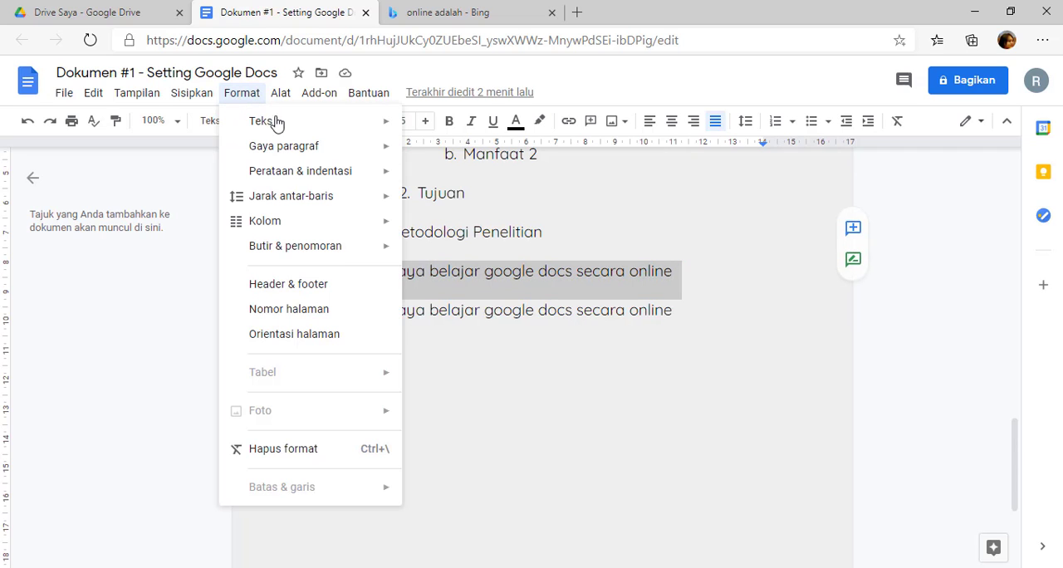
mouse_move(302, 128)
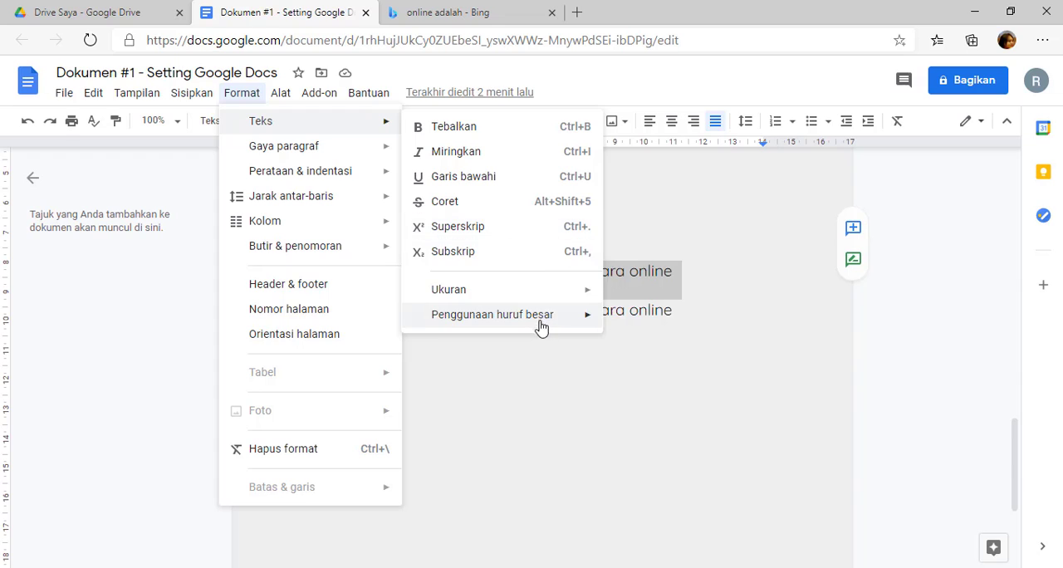
mouse_move(545, 321)
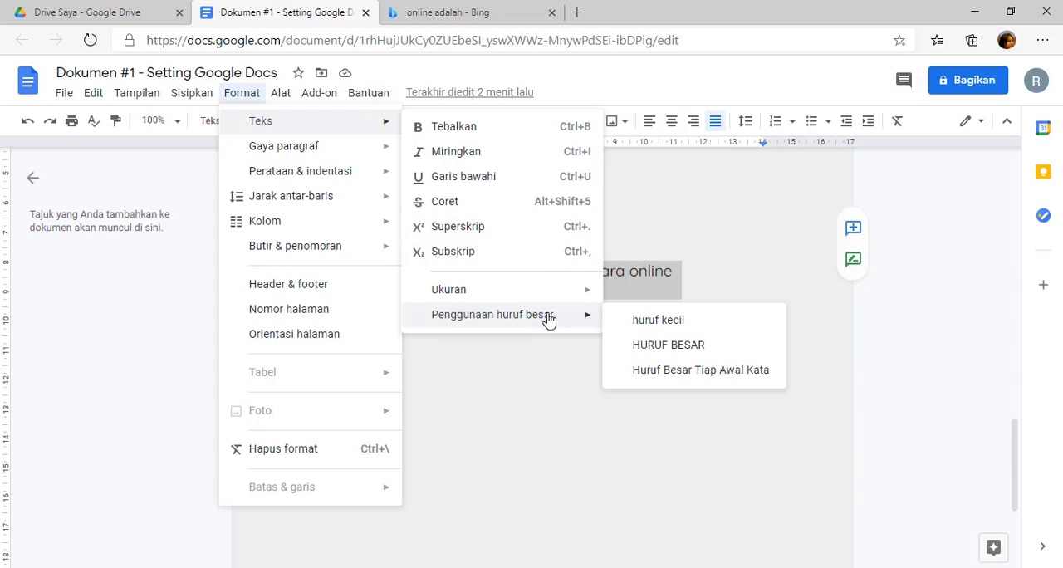
click(661, 374)
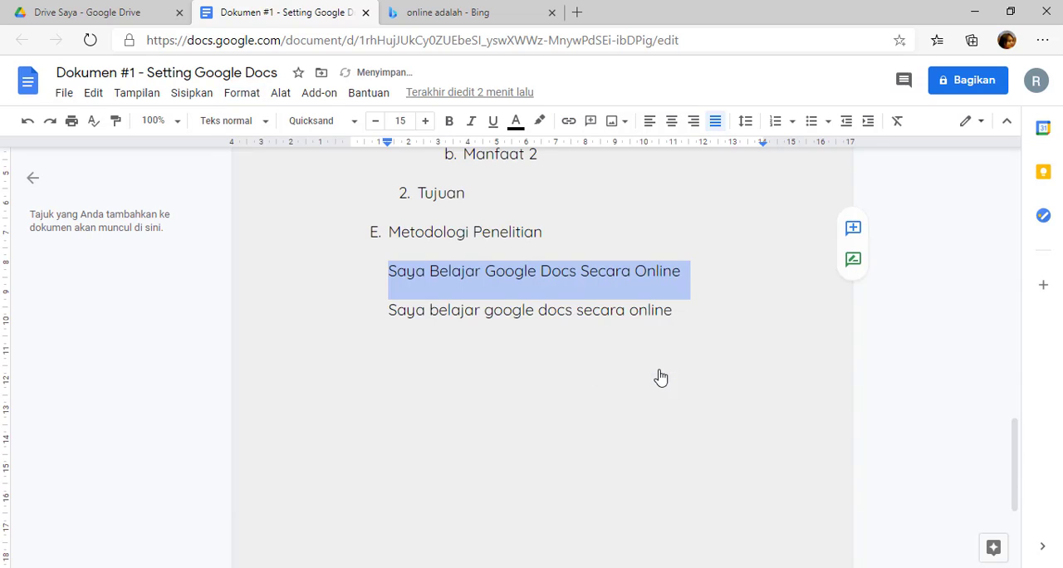
click(474, 279)
key(Home)
triple_click(692, 268)
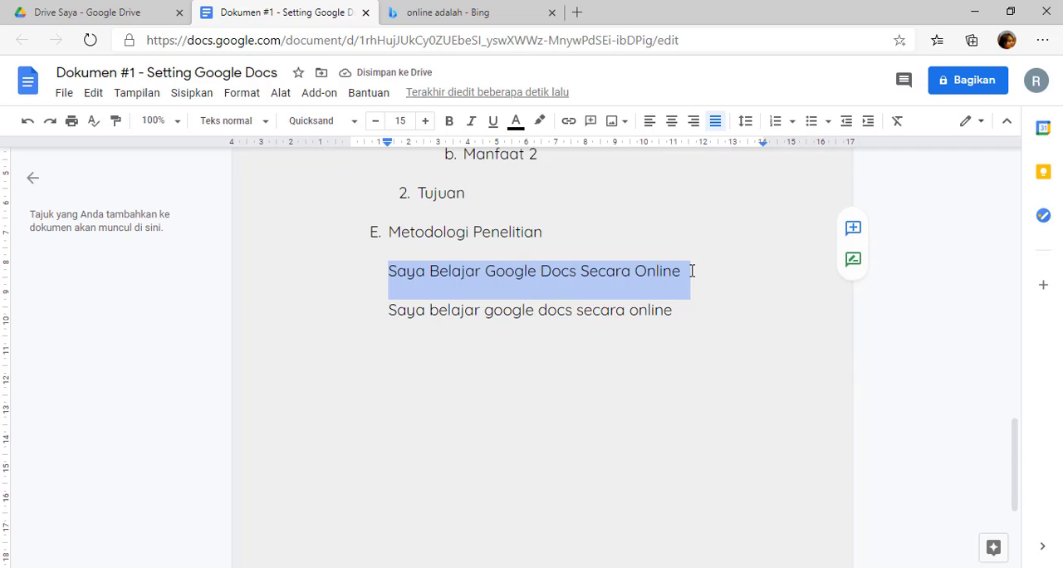
click(692, 271)
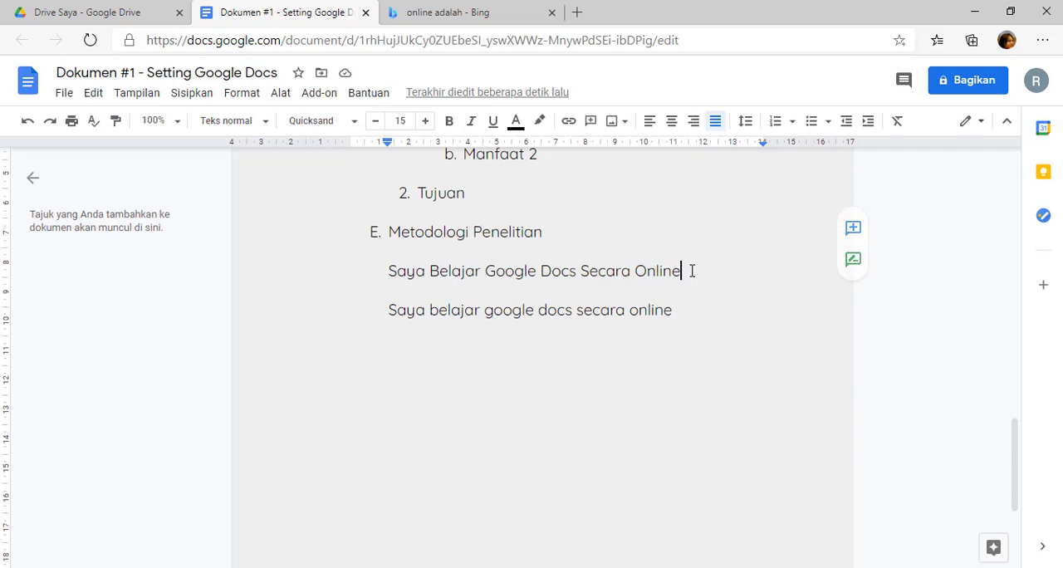
Examine the available formatting options for bullets and numbering, columns, line spacing, and alignment and indentation.
click(246, 97)
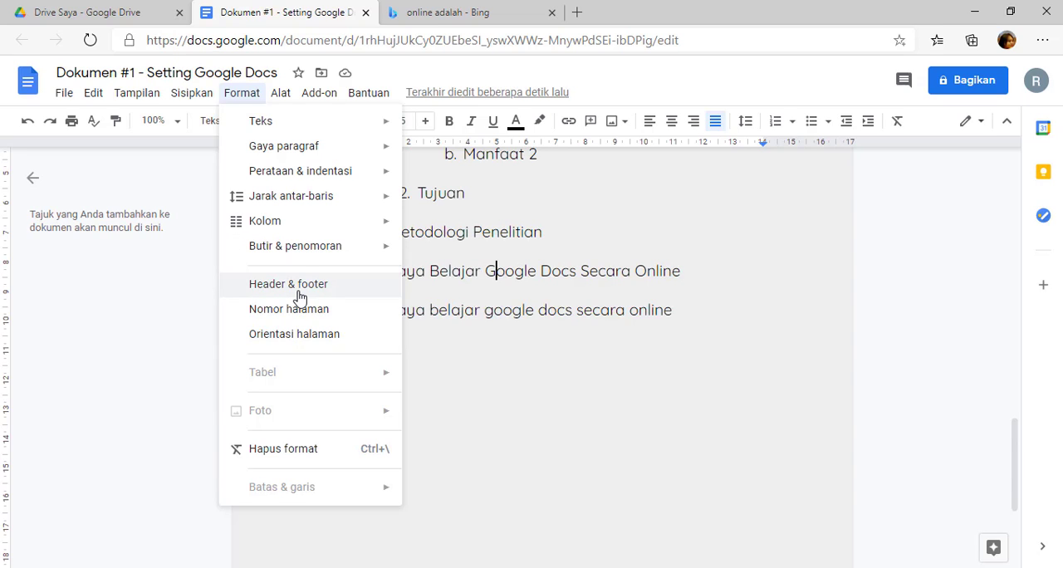
mouse_move(301, 252)
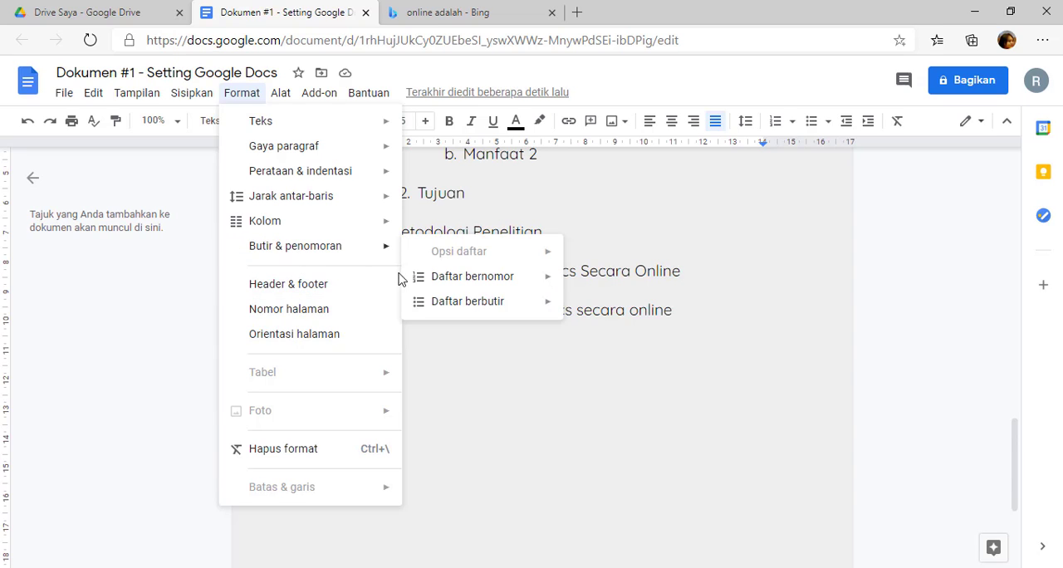
mouse_move(330, 224)
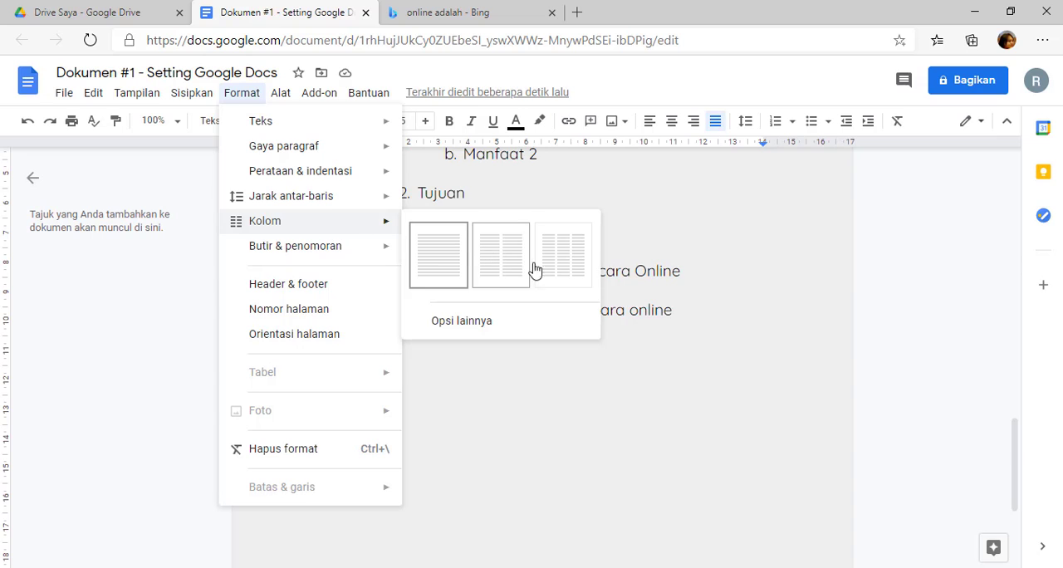
mouse_move(332, 203)
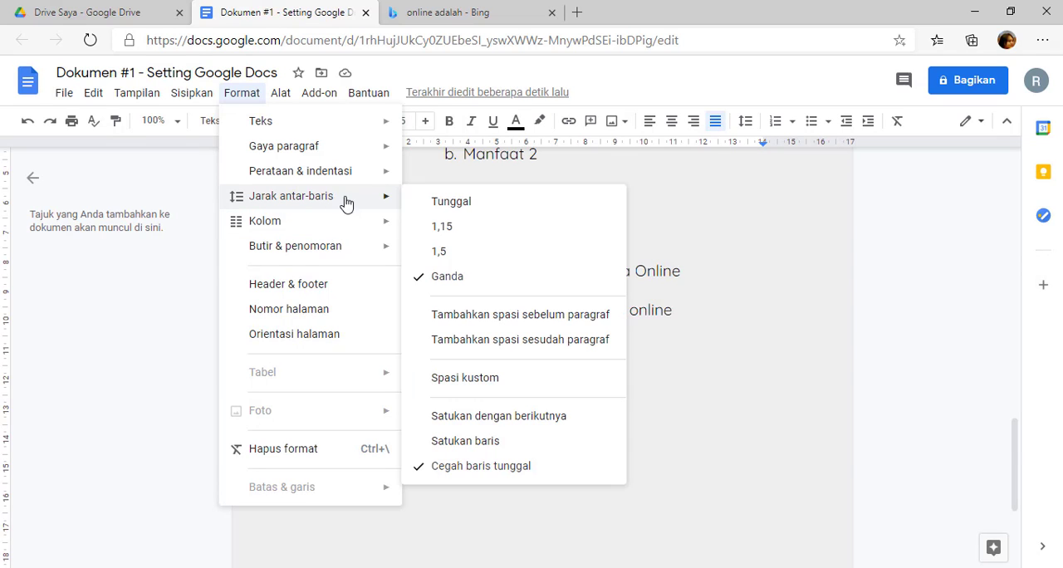
mouse_move(347, 179)
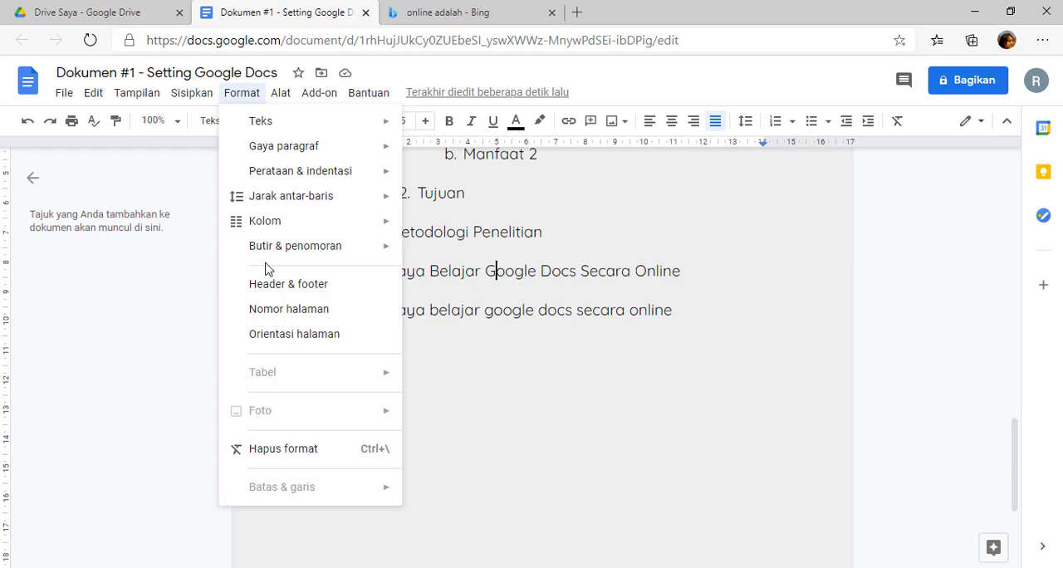
click(516, 274)
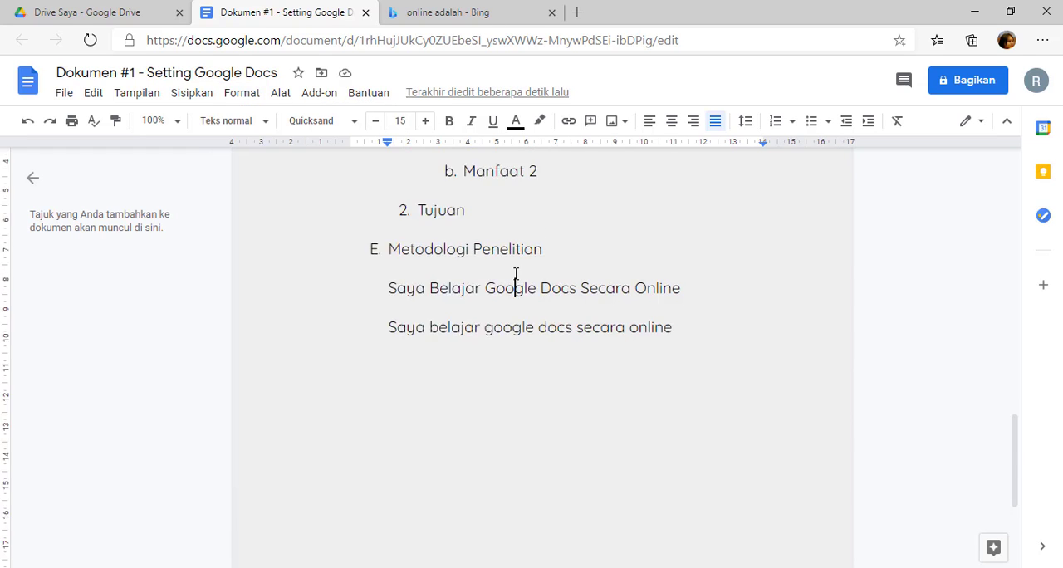
scroll(516, 274, up, 9)
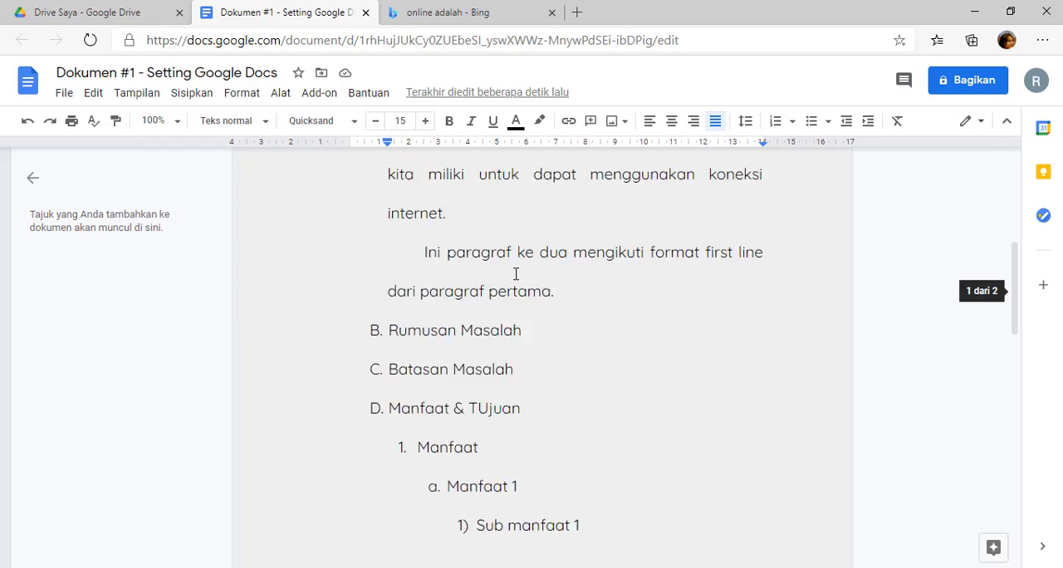
scroll(516, 274, up, 5)
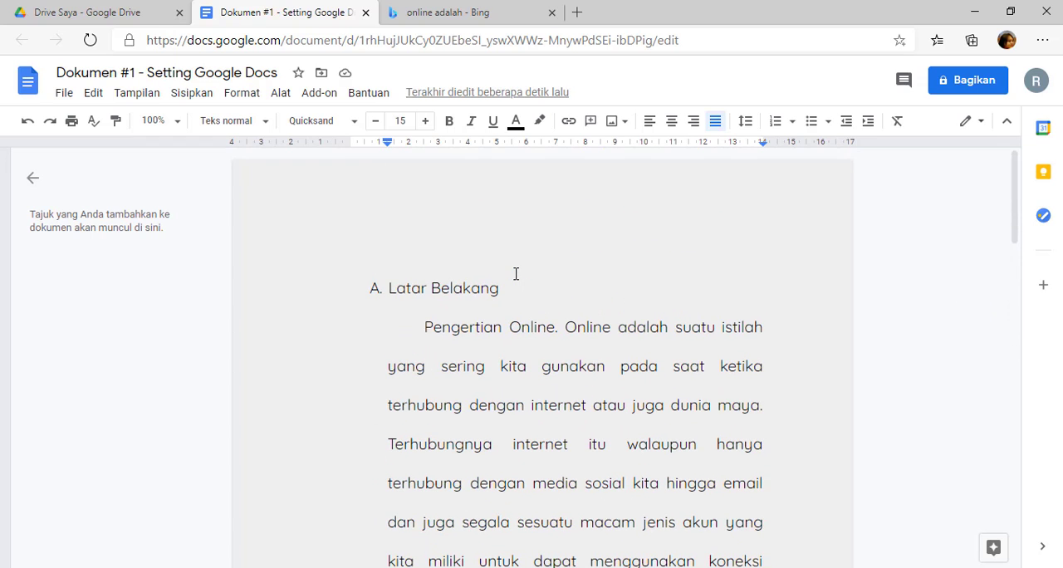
scroll(516, 274, down, 7)
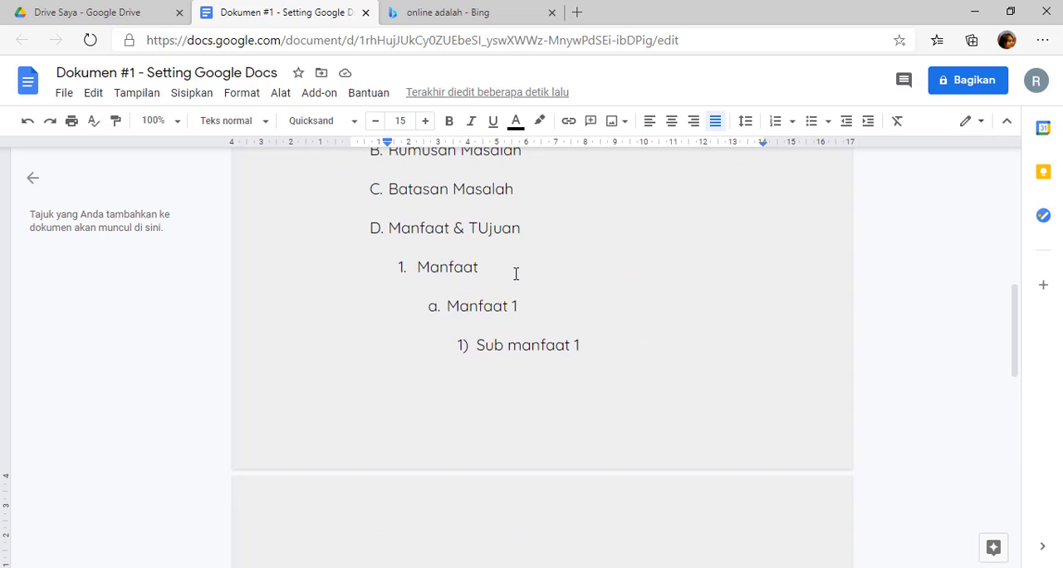